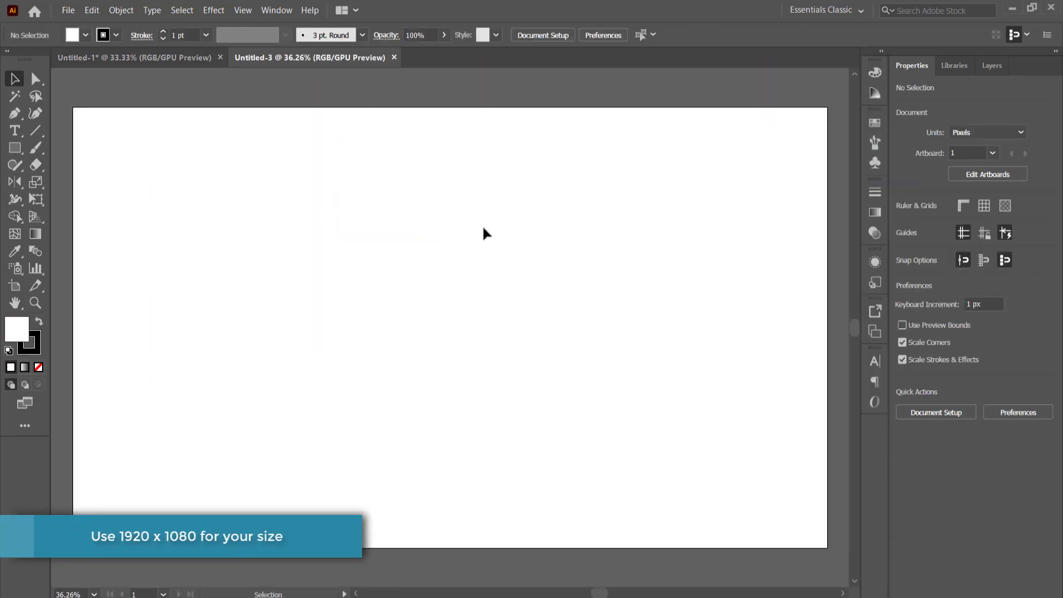
- Paste the colour-palette image and move it up-left on the artboard
key("ctrl+v")
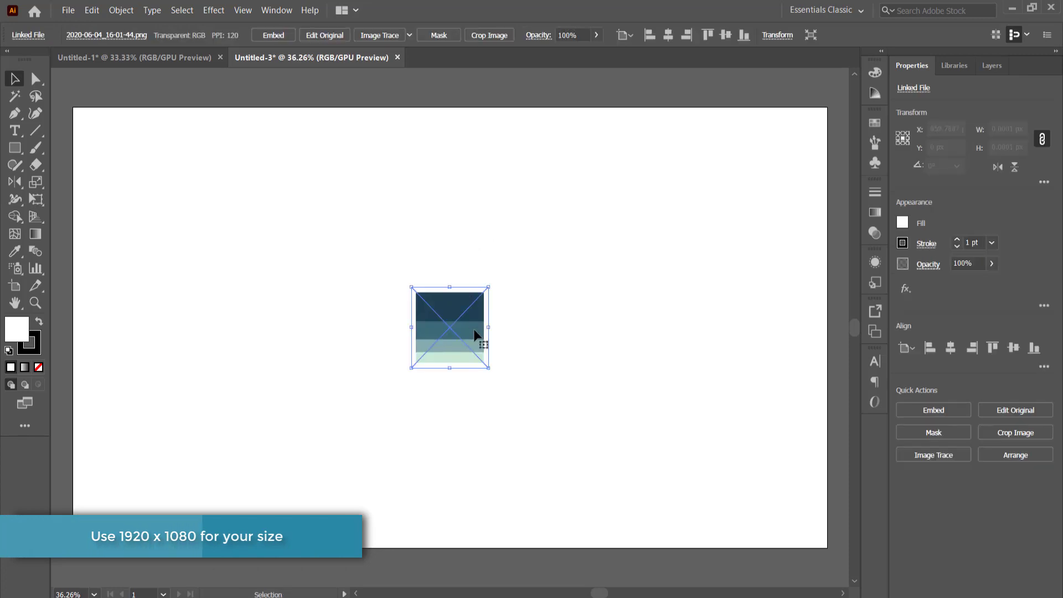
left_click_drag(472, 324, 371, 258)
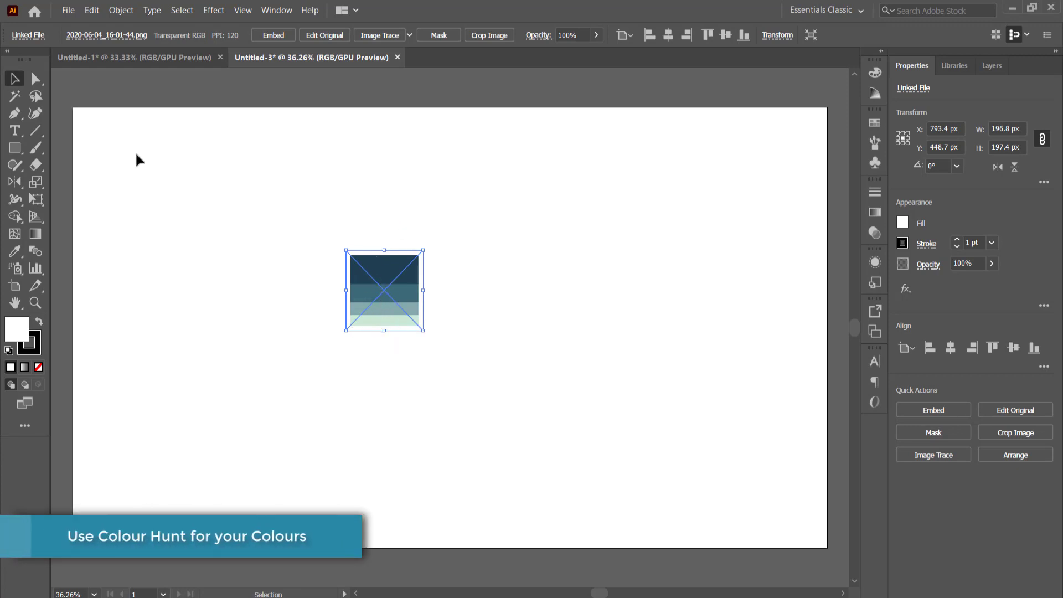
left_click(21, 151)
left_click_drag(20, 150, 74, 153)
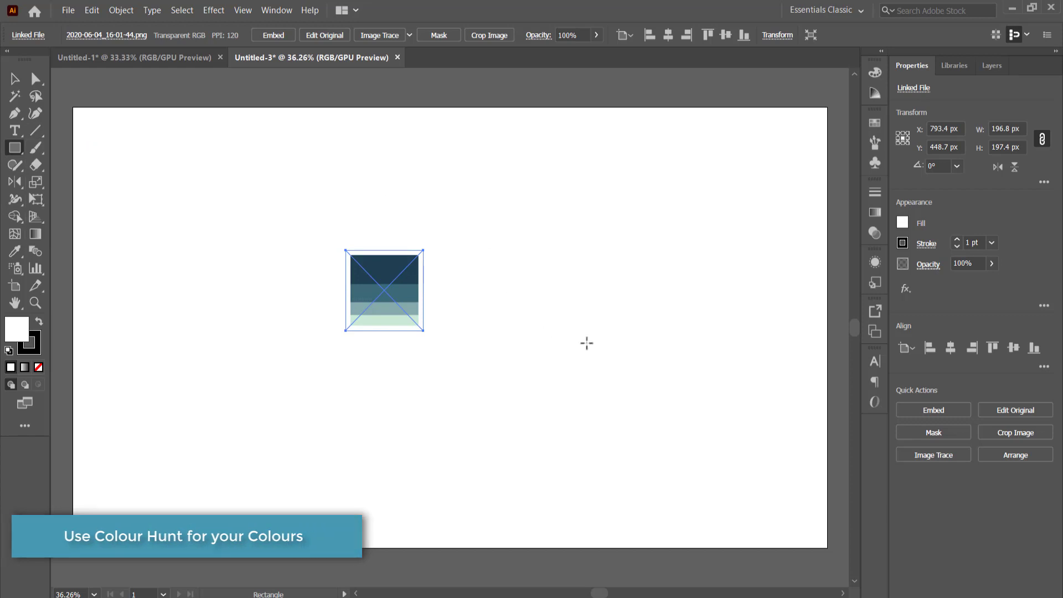
- Draw a tall 41 × 294 px rectangle right of the palette and fill it with the palette's dark blue
left_click_drag(567, 335, 584, 455)
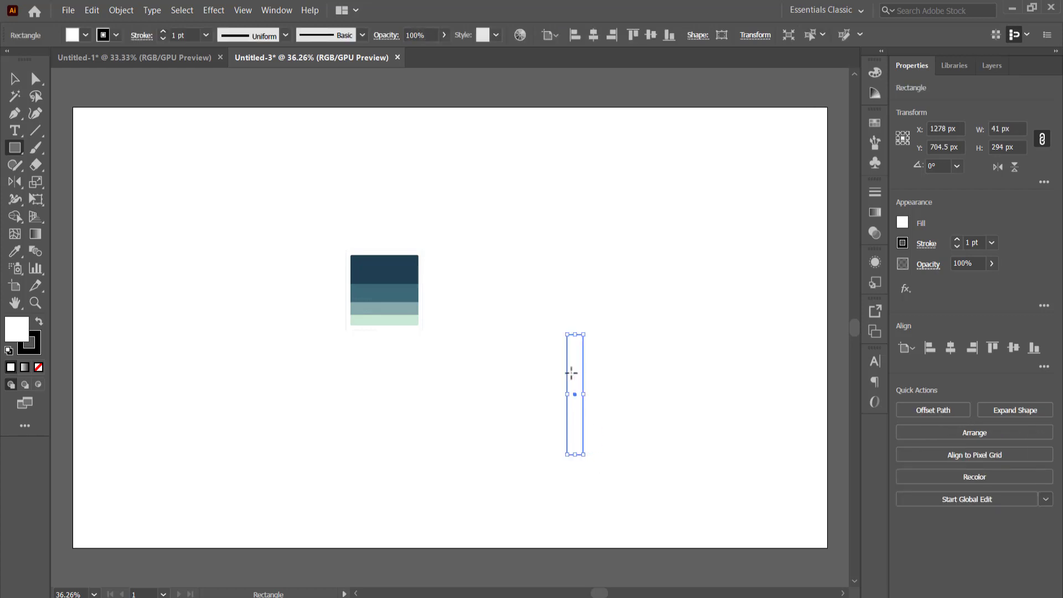
key("i")
scroll(513, 320, "up", 1)
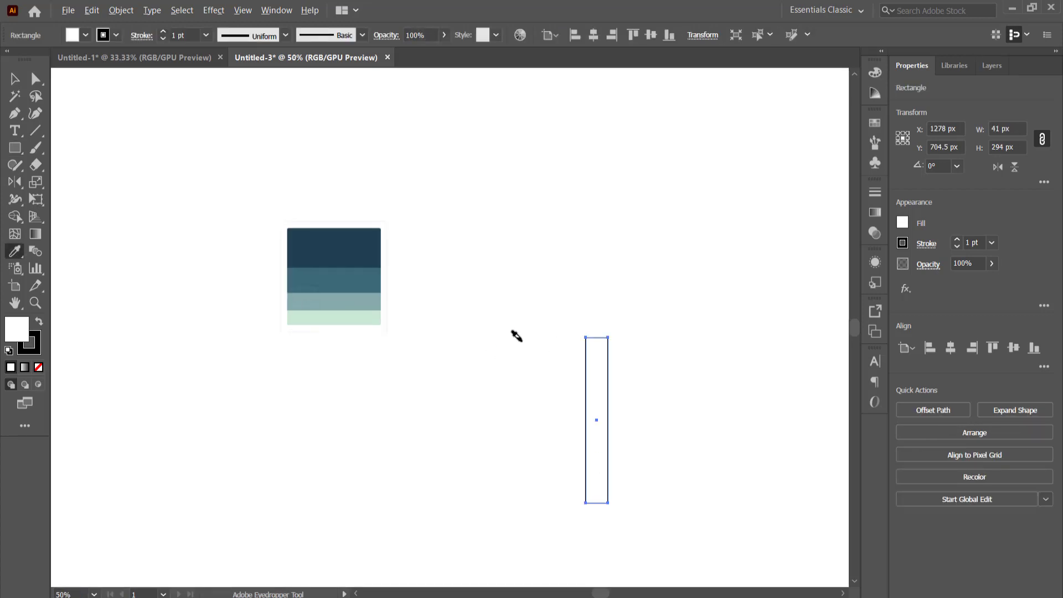
left_click(345, 234)
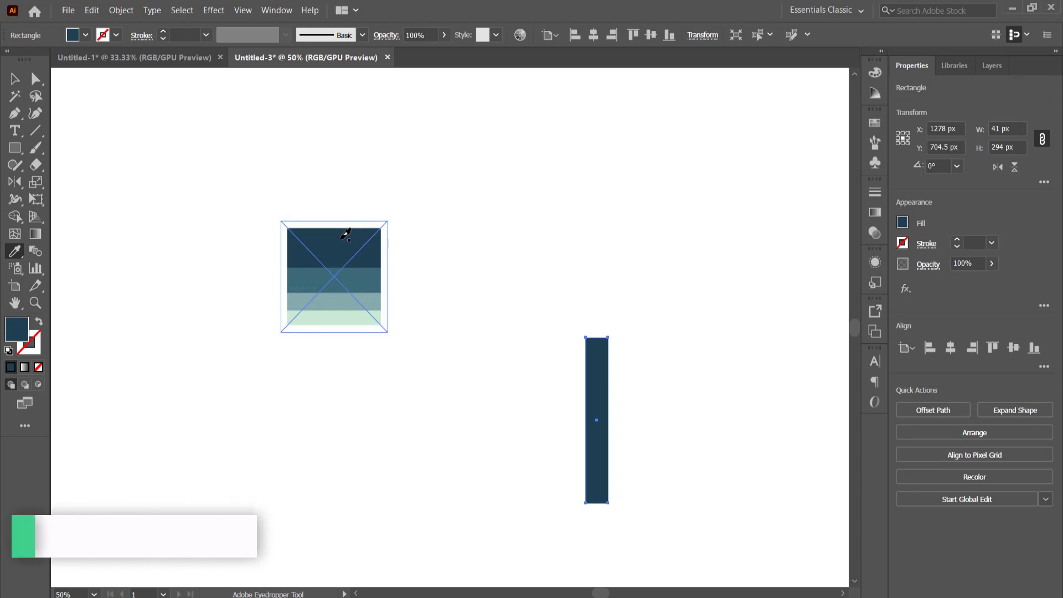
scroll(618, 485, "up", 2)
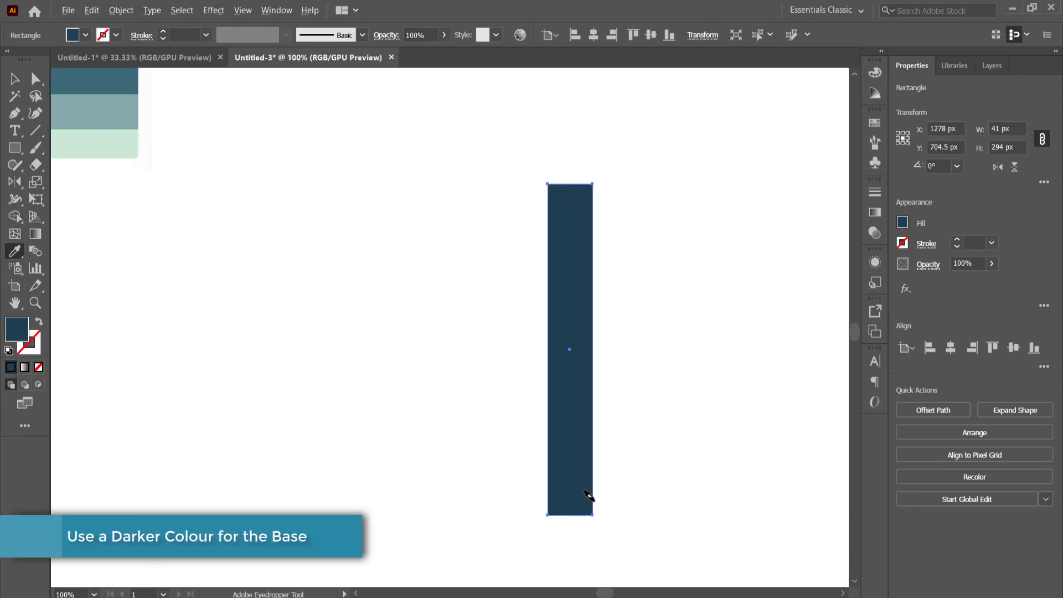
scroll(590, 495, "up", 1)
left_click(15, 80)
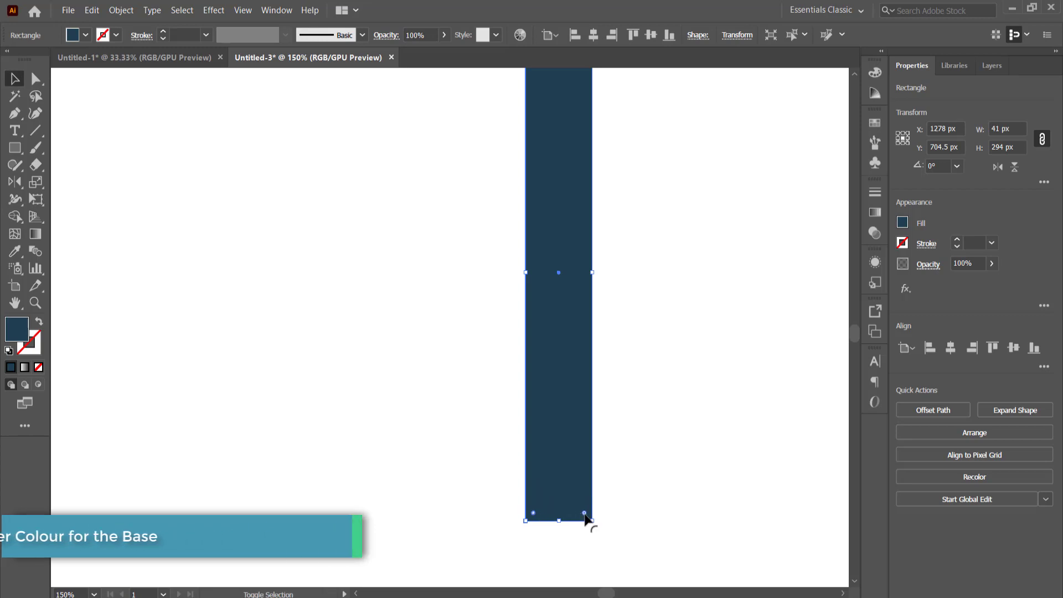
- Fully round the dark-blue bar's bottom corners and move the palette image to the artboard's centre-left
left_click_drag(584, 514, 571, 474)
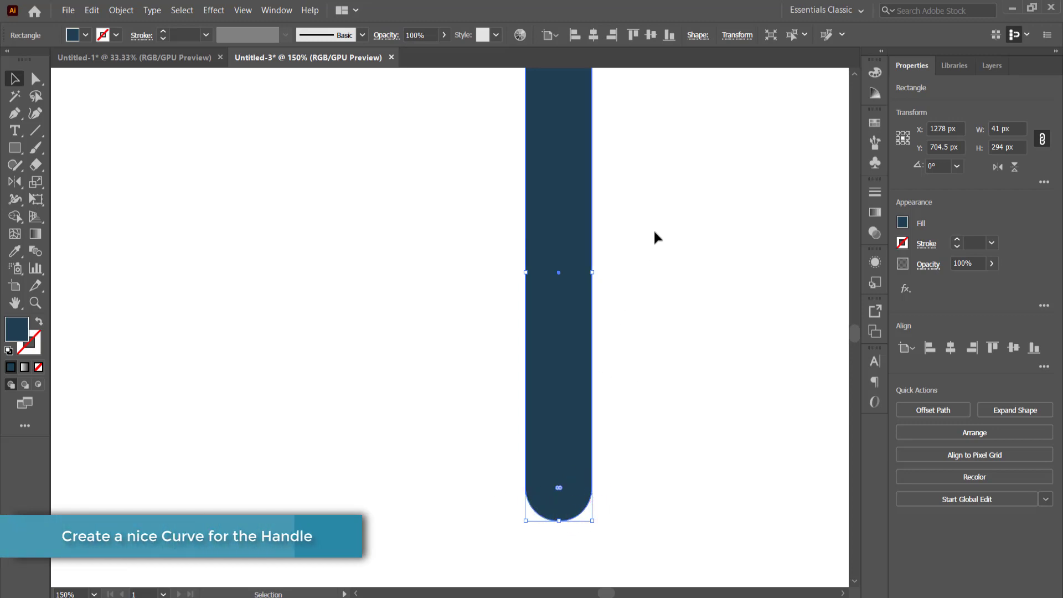
key("h")
left_click_drag(665, 199, 643, 250)
key("ctrl+1")
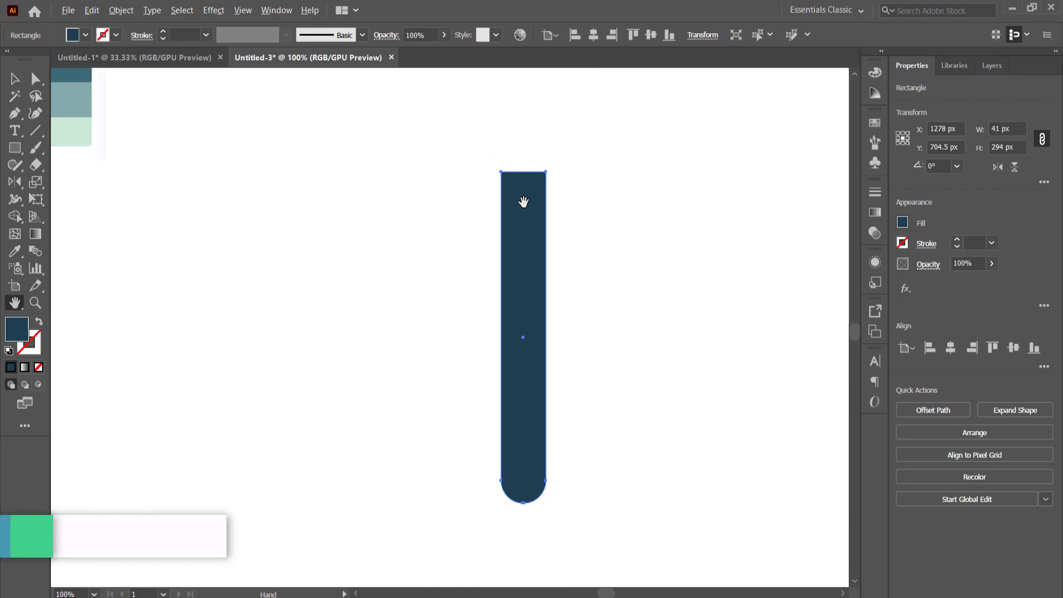
scroll(524, 202, "down", 1)
key("v")
left_click_drag(199, 118, 293, 254)
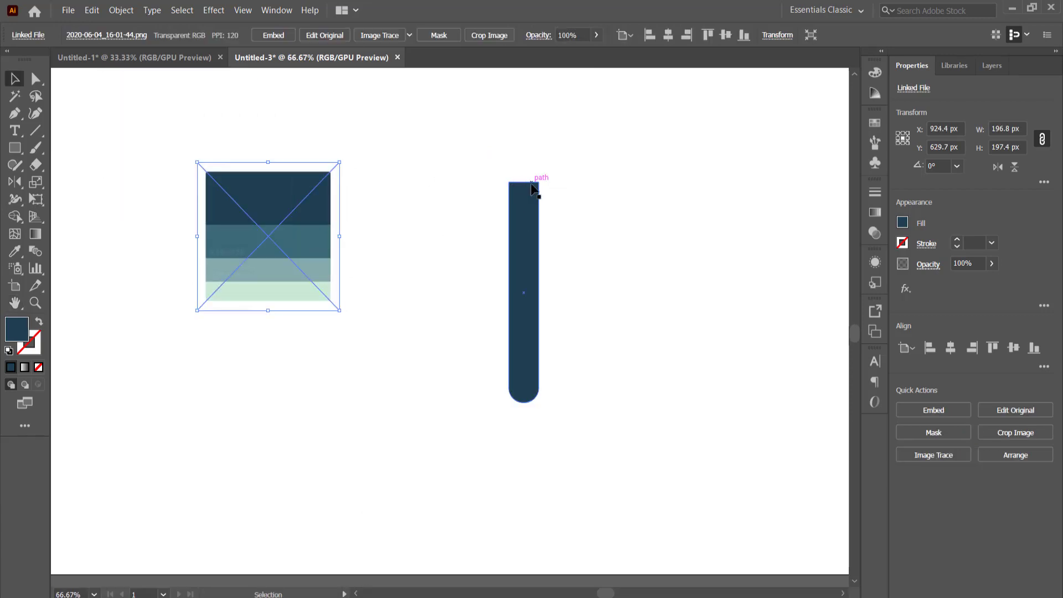
- Draw a thin rectangle across the bar's top and centre it horizontally on the bar
scroll(546, 186, "up", 3)
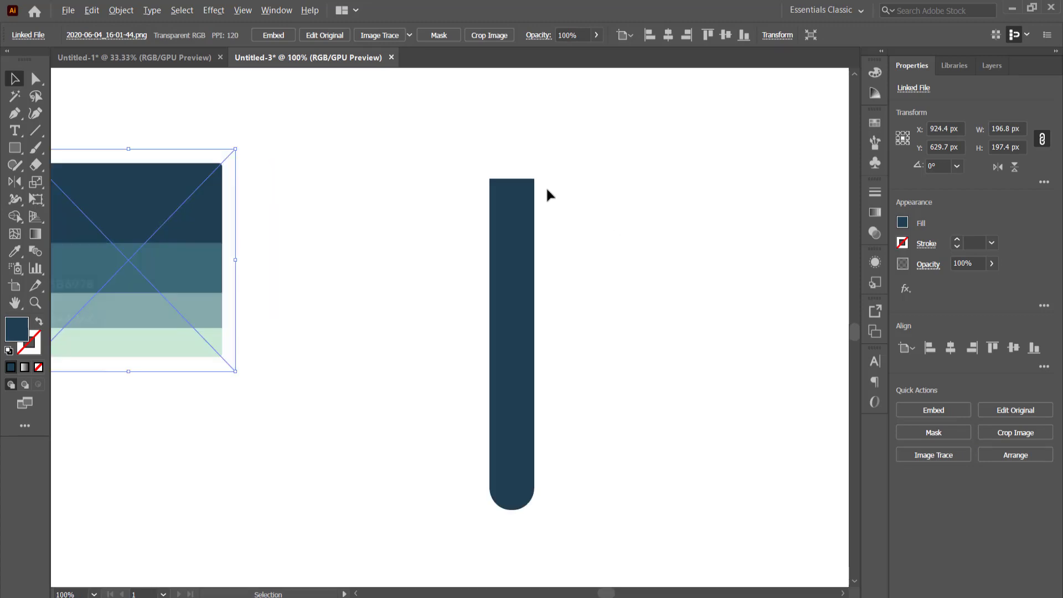
left_click(15, 147)
left_click(78, 145)
left_click_drag(432, 143, 521, 175)
scroll(432, 168, "up", 2)
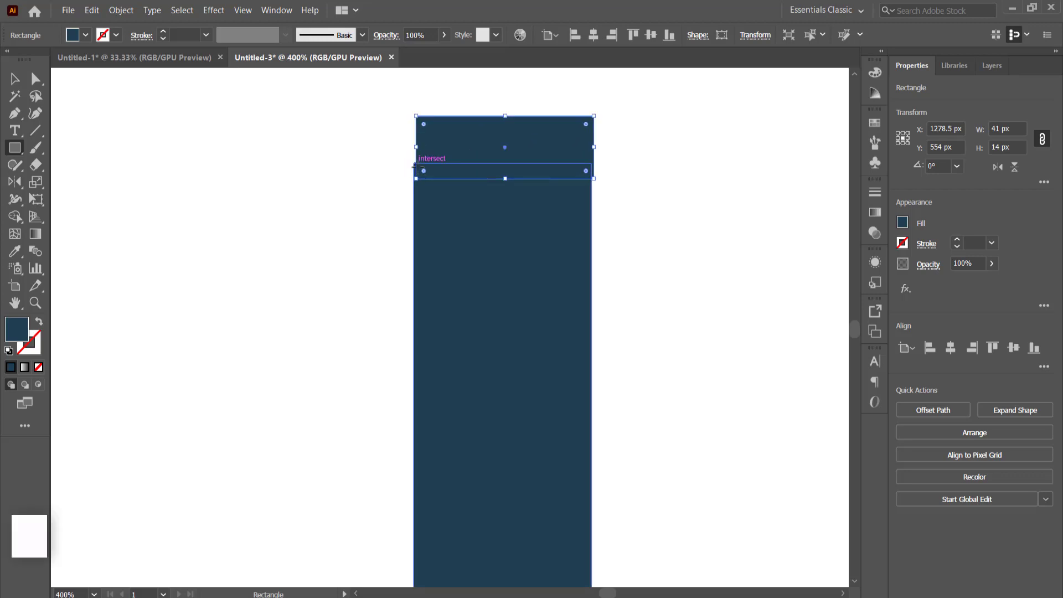
key("v")
left_click_drag(380, 133, 664, 228)
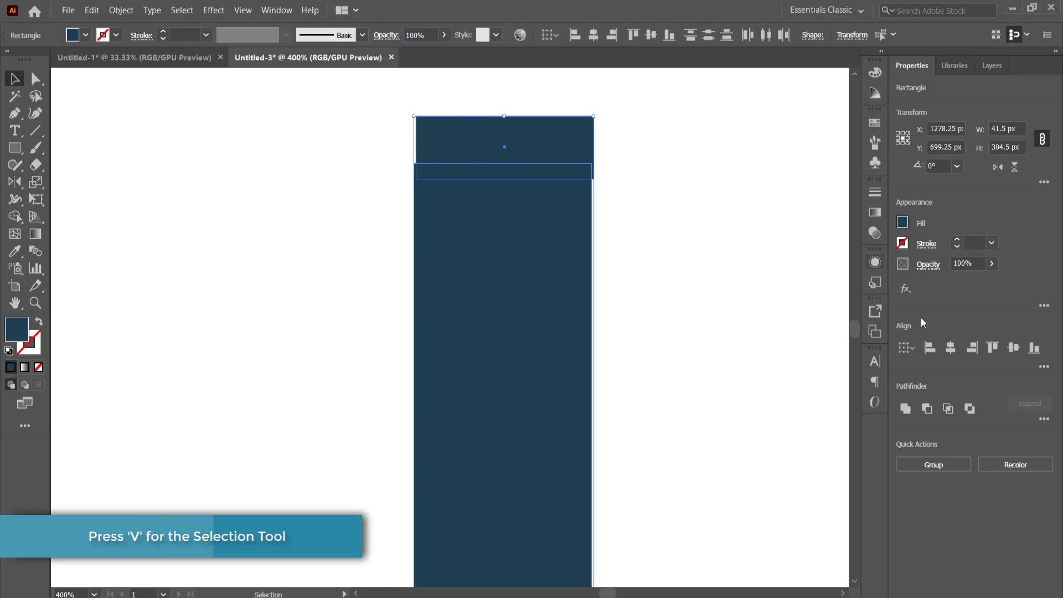
left_click(950, 350)
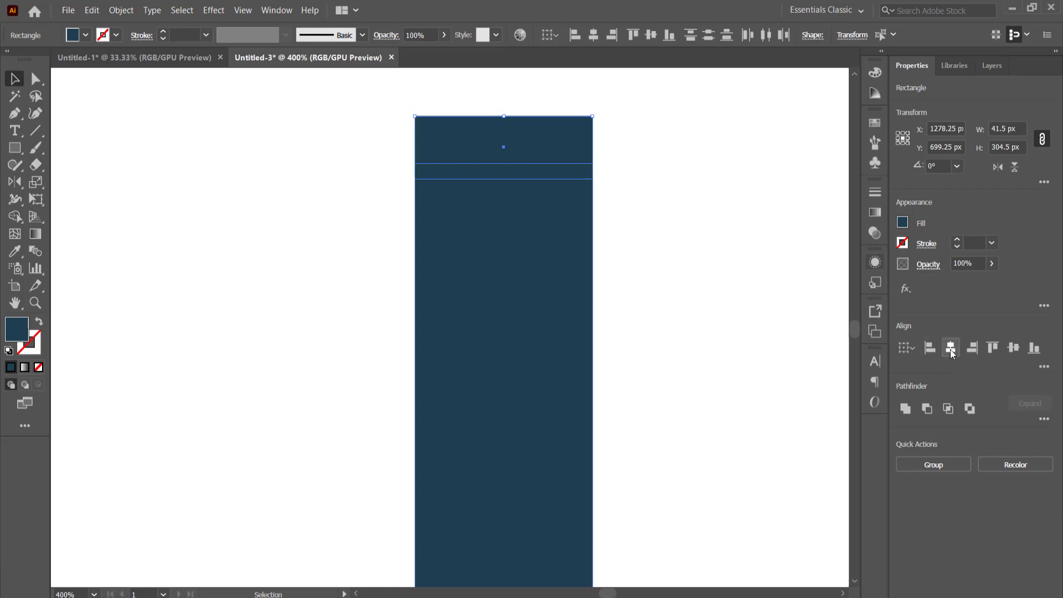
- Trim the top strip down to 41 × 11 px from its top edge
left_click(600, 146)
left_click(517, 128)
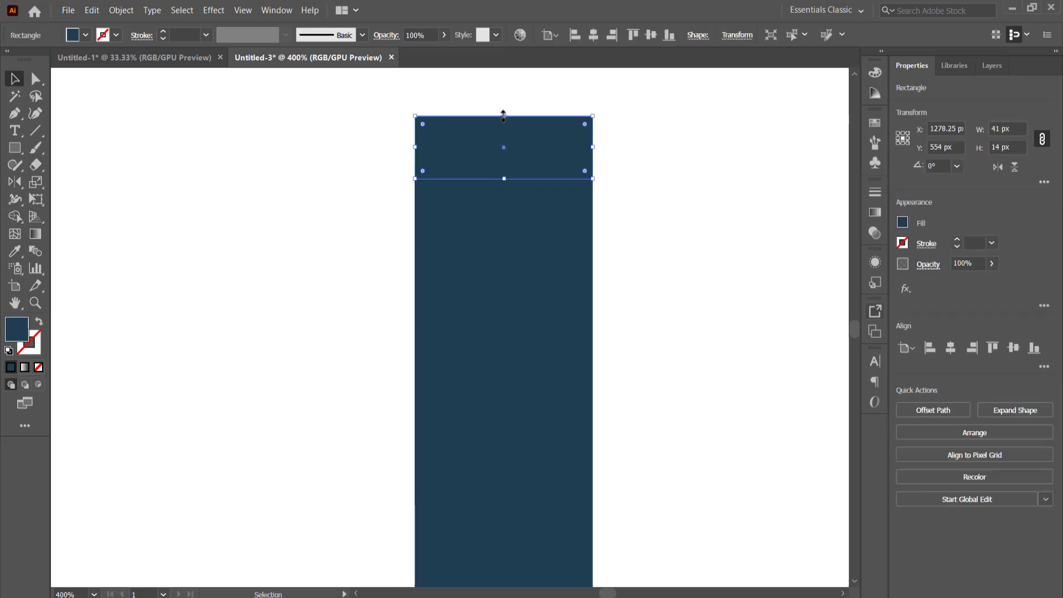
left_click_drag(516, 127, 516, 141)
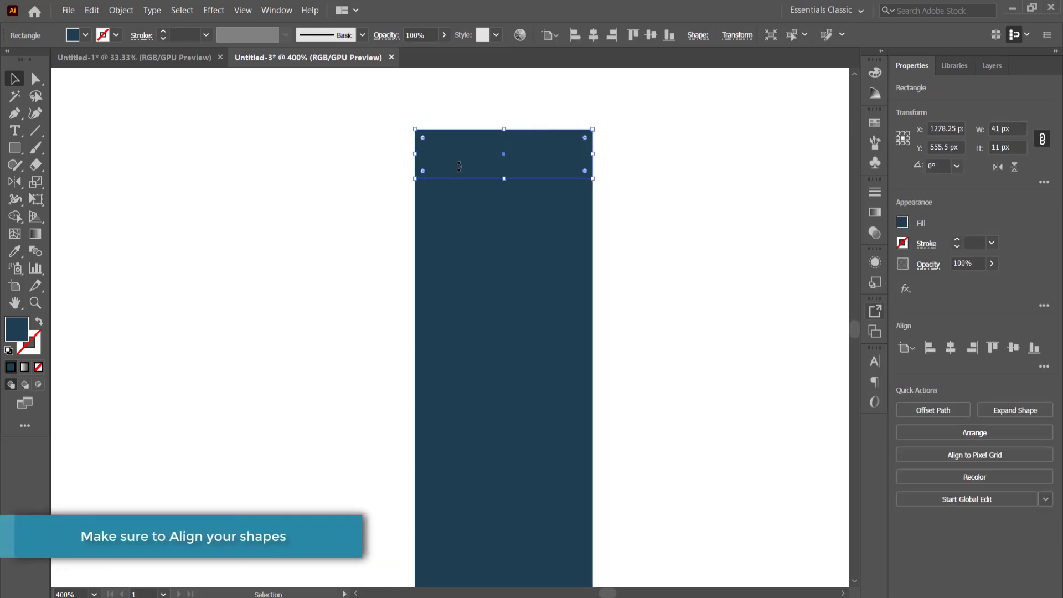
key("space")
left_click_drag(188, 214, 360, 203)
scroll(360, 203, "down", 5)
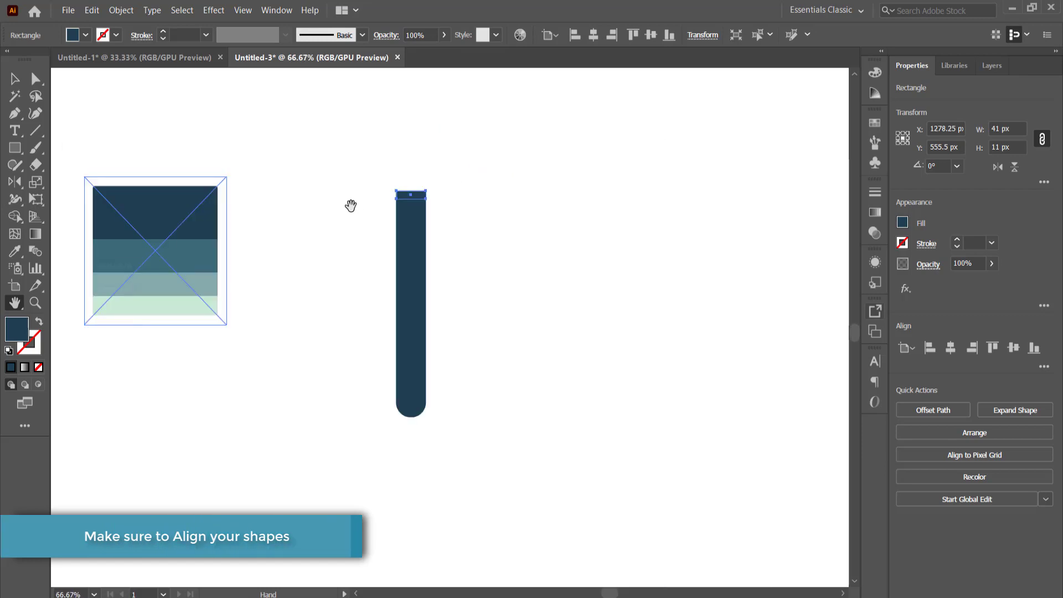
- Fill the top strip with the palette's teal and shift the palette image slightly right
key("i")
left_click(200, 253)
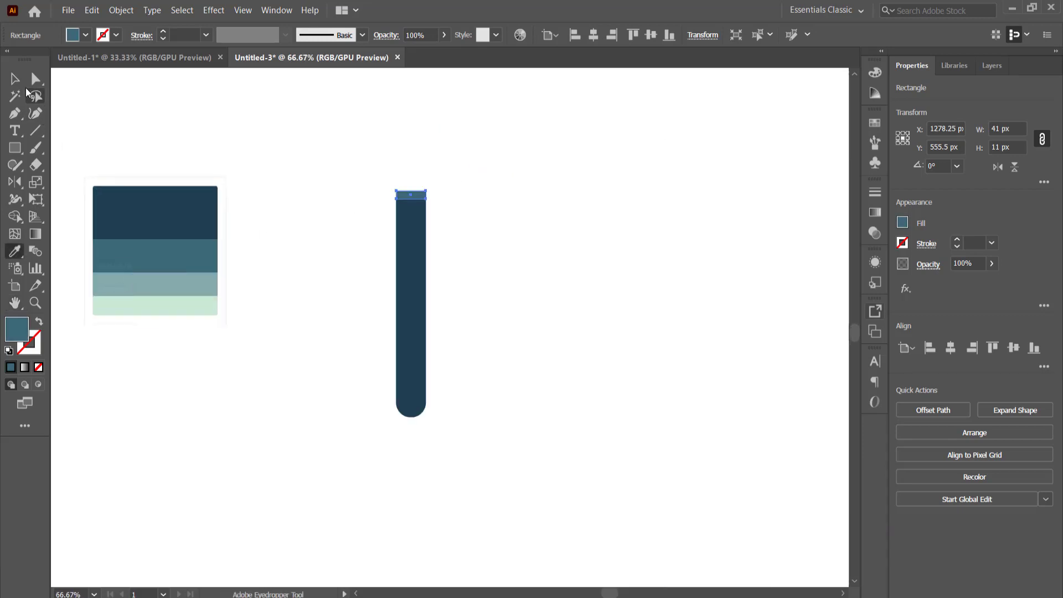
left_click(15, 78)
left_click(572, 170)
scroll(383, 177, "up", 1)
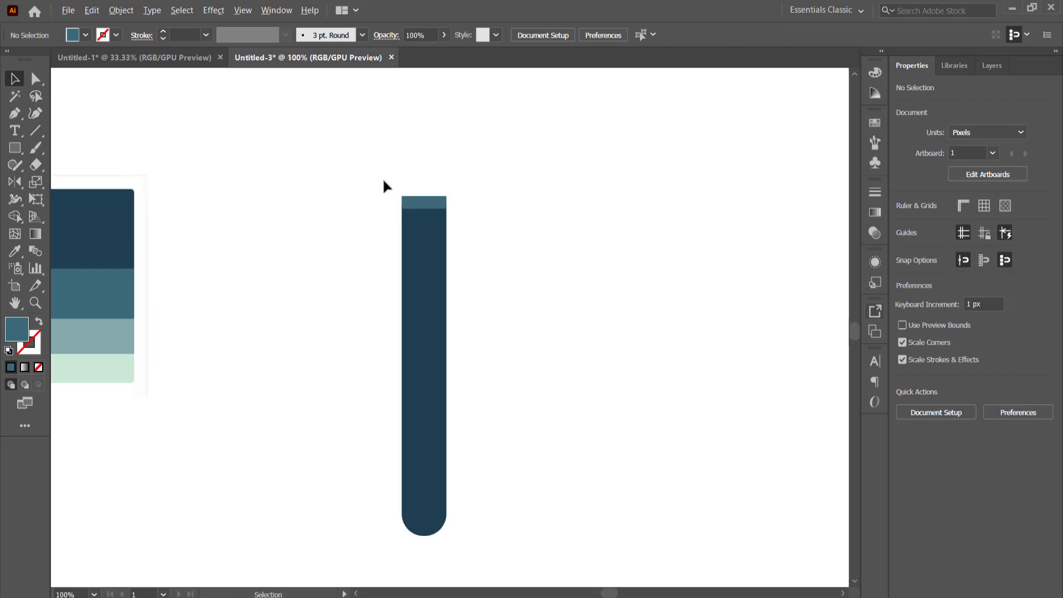
left_click_drag(112, 234, 186, 249)
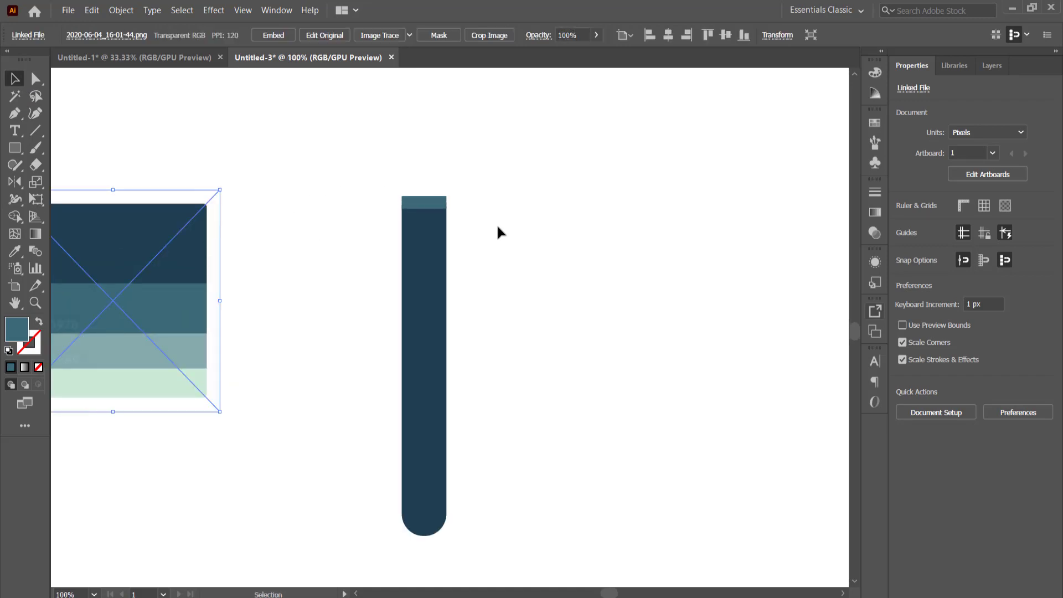
scroll(413, 175, "up", 2)
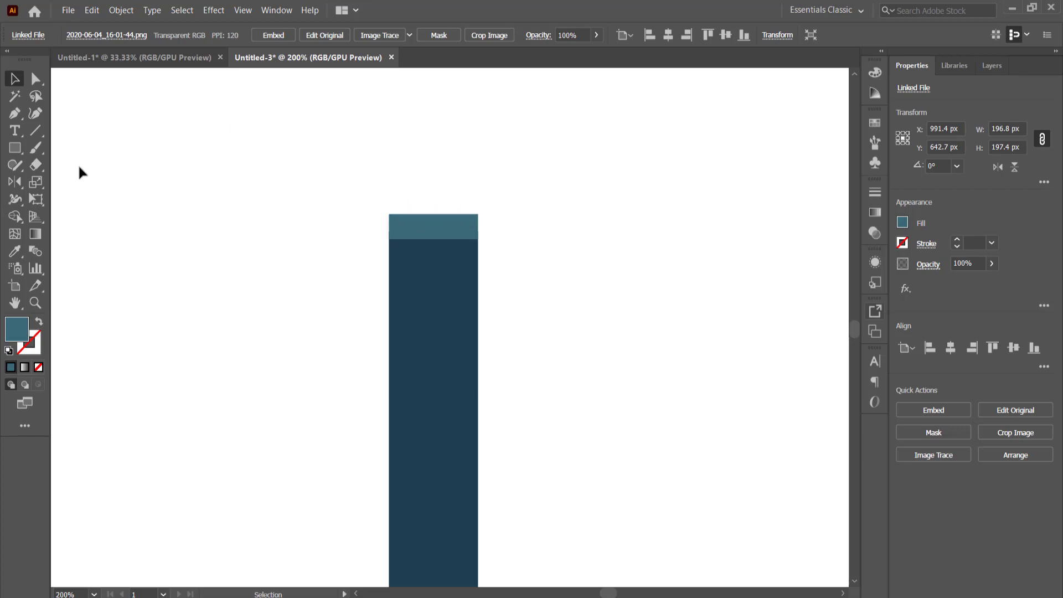
left_click_drag(17, 151, 77, 147)
- Draw a 30 × 30 px square above the handle and centre it horizontally on the handle
left_click_drag(401, 158, 465, 224)
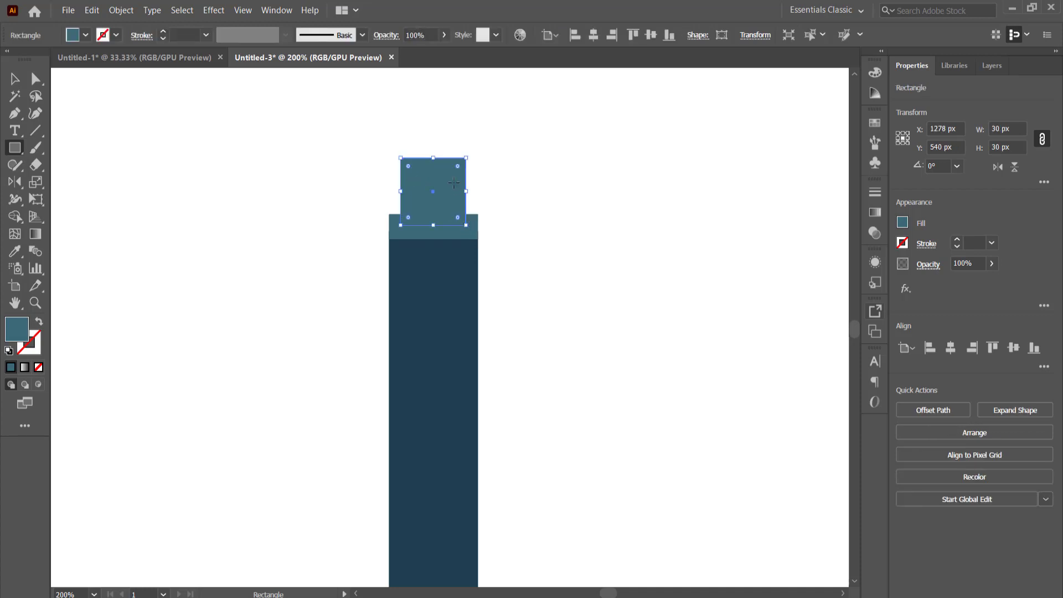
key("v")
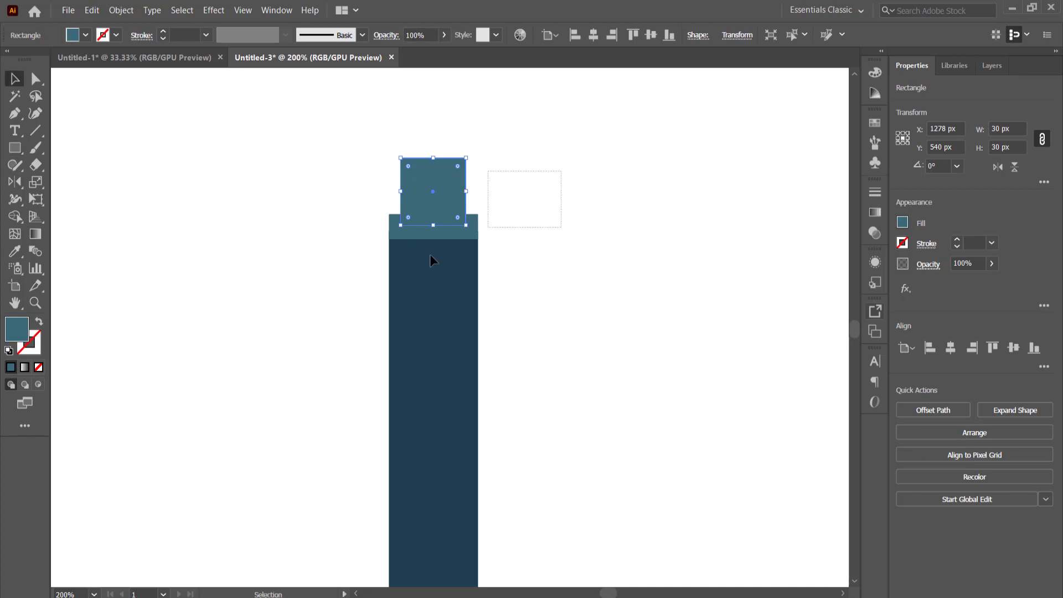
left_click_drag(297, 308, 298, 309)
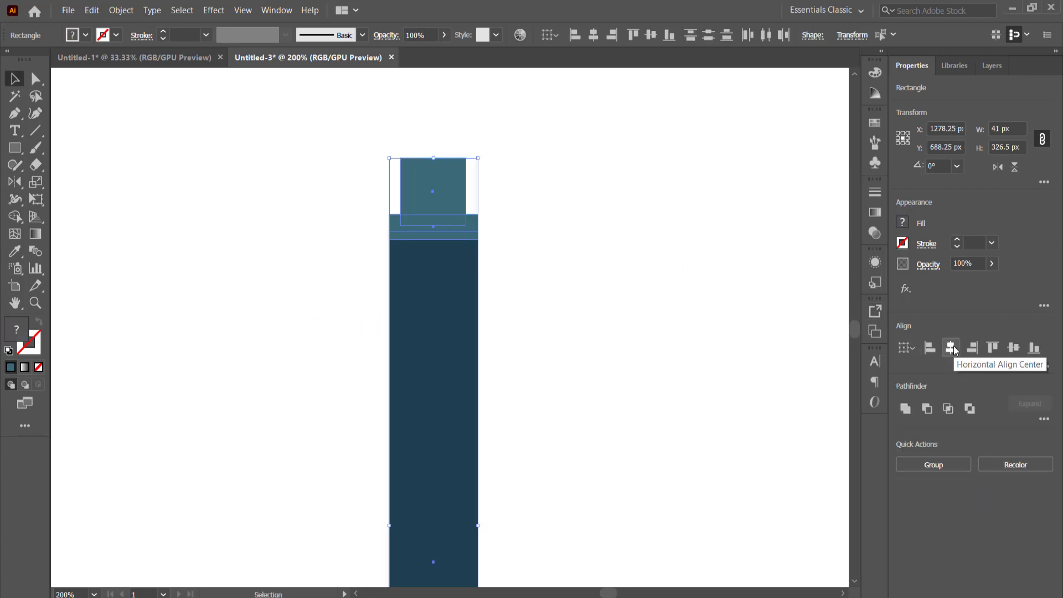
left_click(952, 347)
- Refill the small square with the palette's darkest blue, then deselect it
left_click(514, 176)
left_click(444, 181)
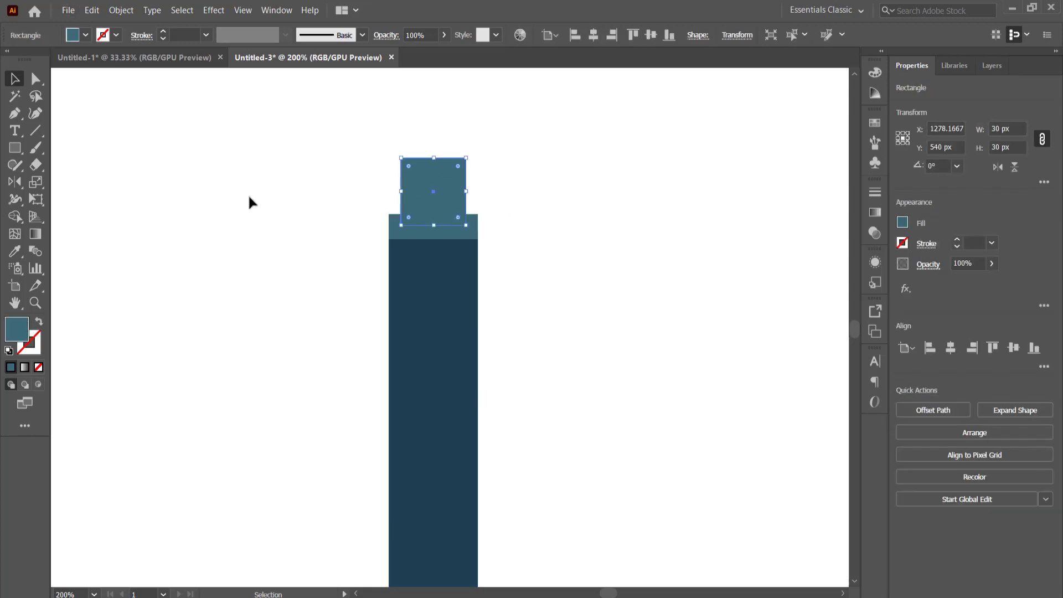
scroll(250, 202, "down", 2)
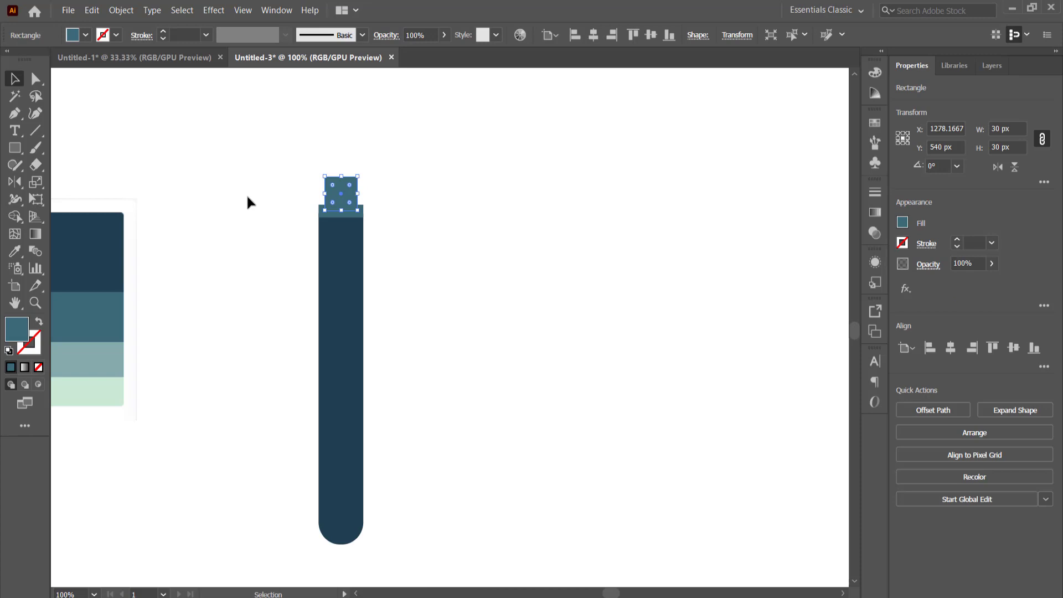
left_click(247, 198)
left_click(343, 181)
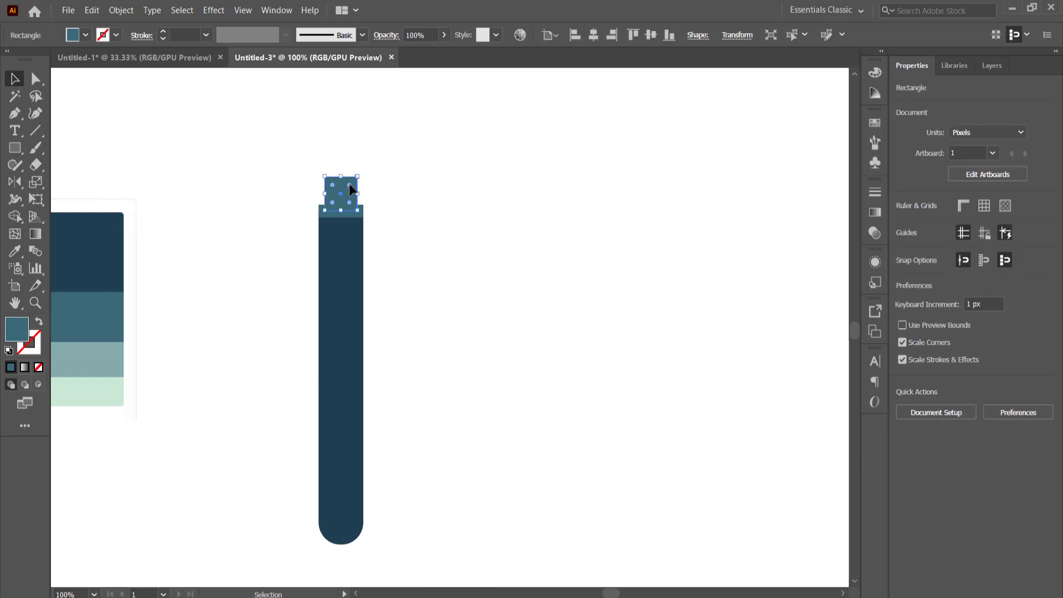
key("i")
left_click(92, 219)
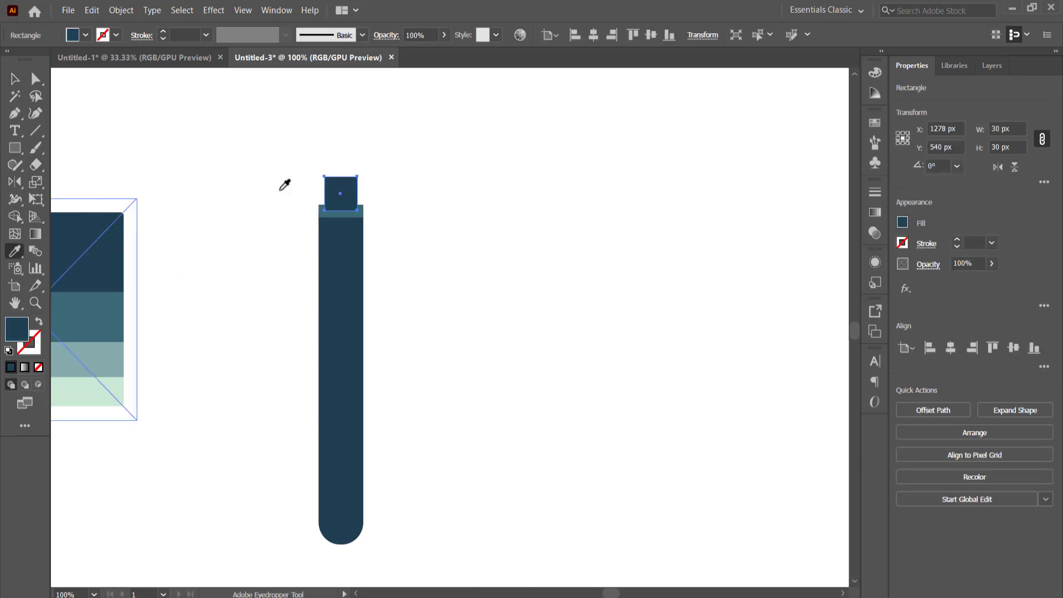
left_click(19, 81)
left_click(360, 190)
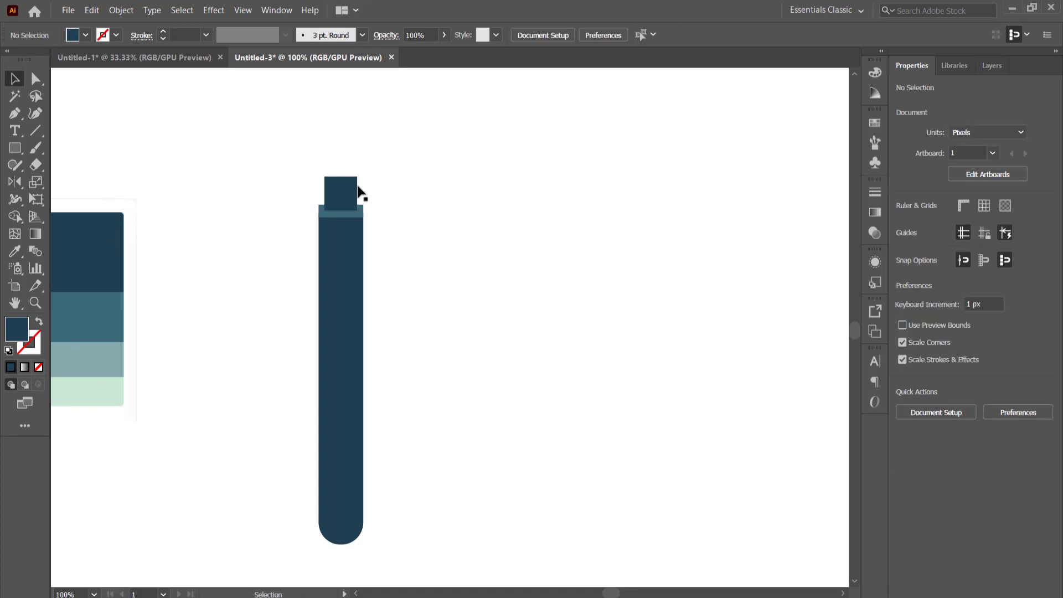
- Send the dark square behind the handle's top strip via Arrange > Send to Back
right_click(353, 185)
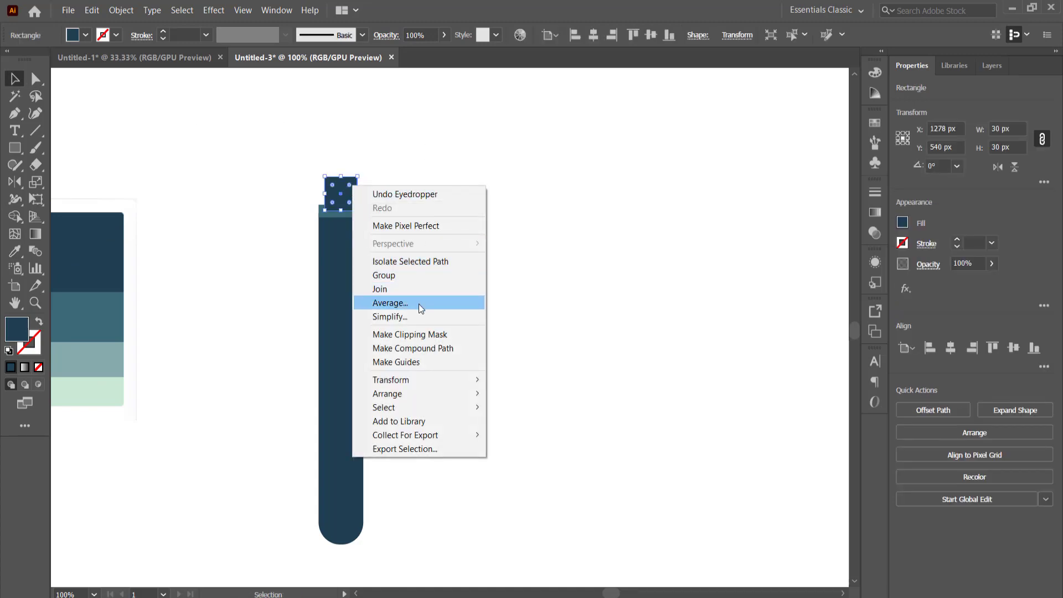
mouse_move(423, 396)
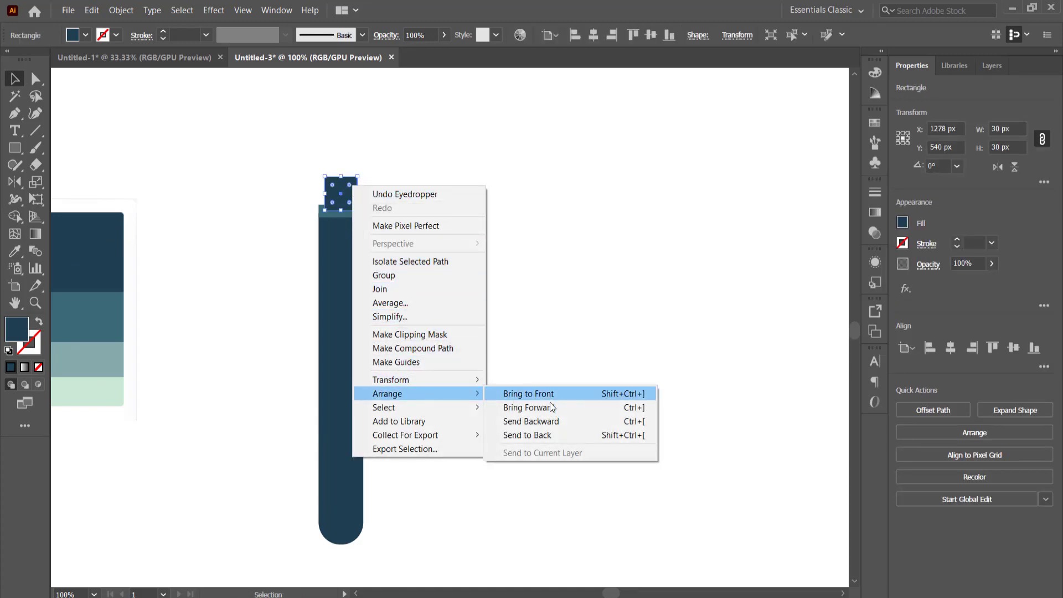
left_click(541, 433)
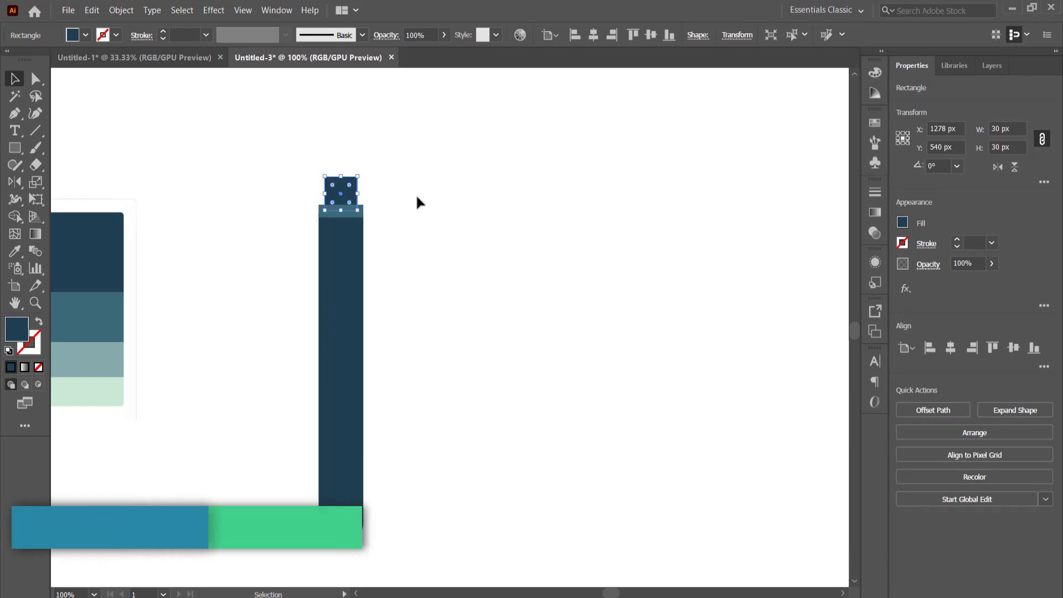
left_click(411, 182)
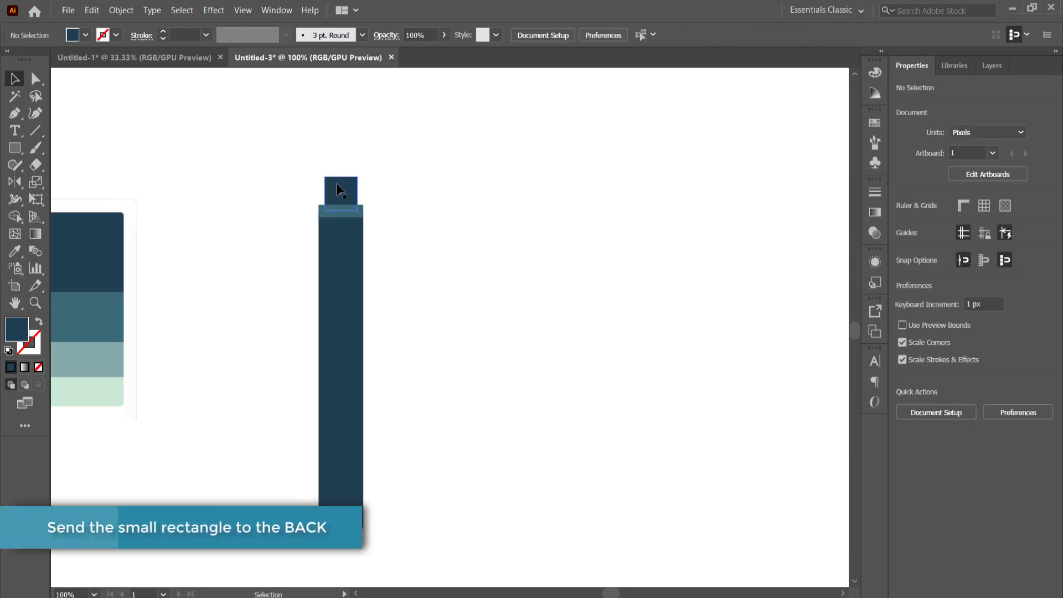
- Duplicate the square upward and flatten the copy into a 30 × 10 px teal cap
scroll(387, 188, "up", 1)
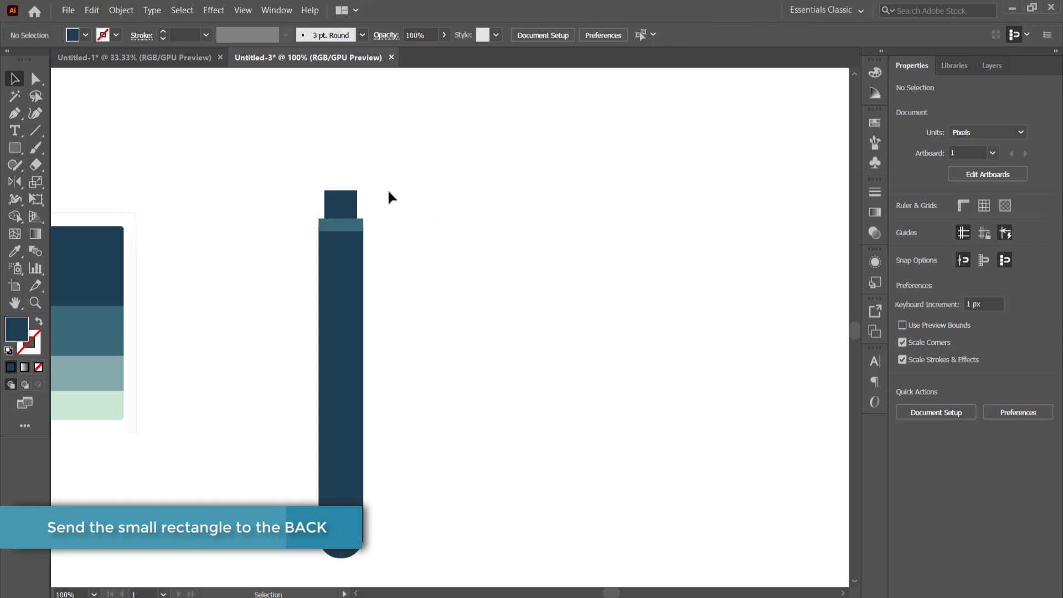
left_click_drag(336, 202, 335, 183)
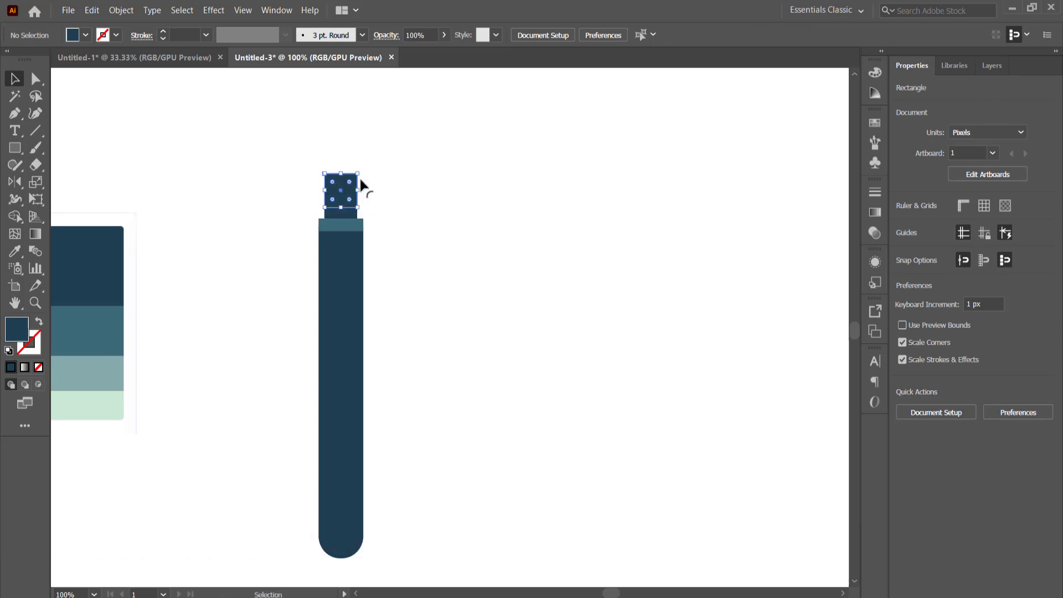
scroll(308, 205, "up", 1)
scroll(308, 220, "up", 4)
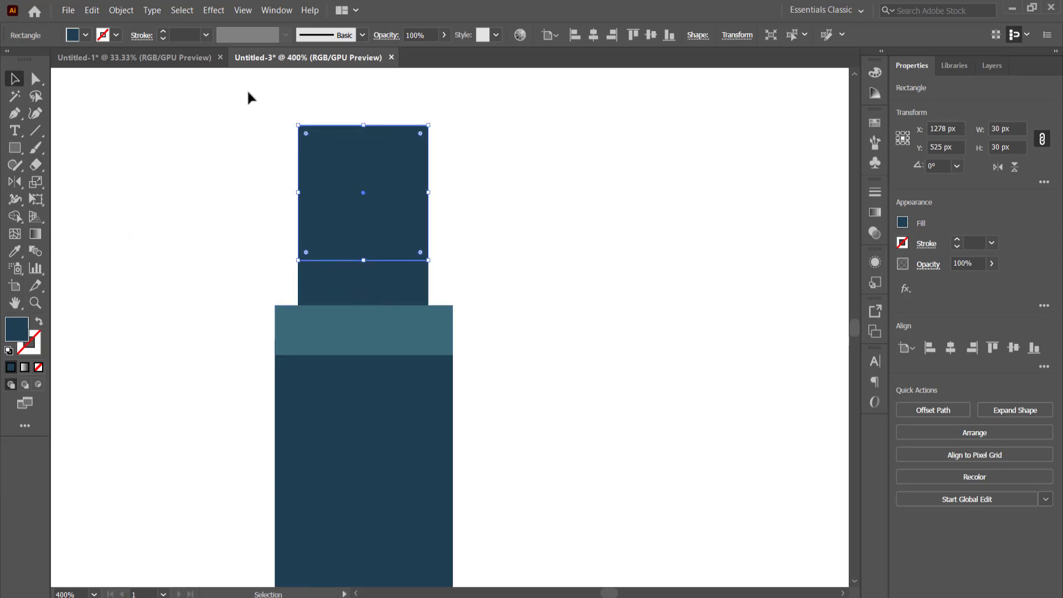
left_click_drag(365, 123, 361, 193)
left_click_drag(361, 256, 361, 237)
scroll(202, 209, "down", 1)
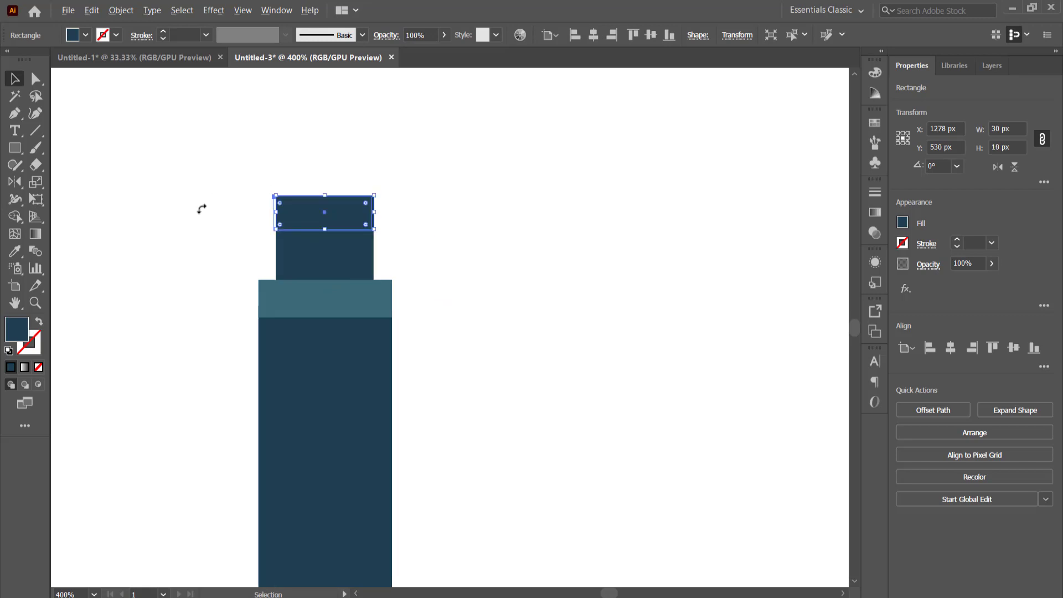
scroll(201, 207, "down", 3)
key("i")
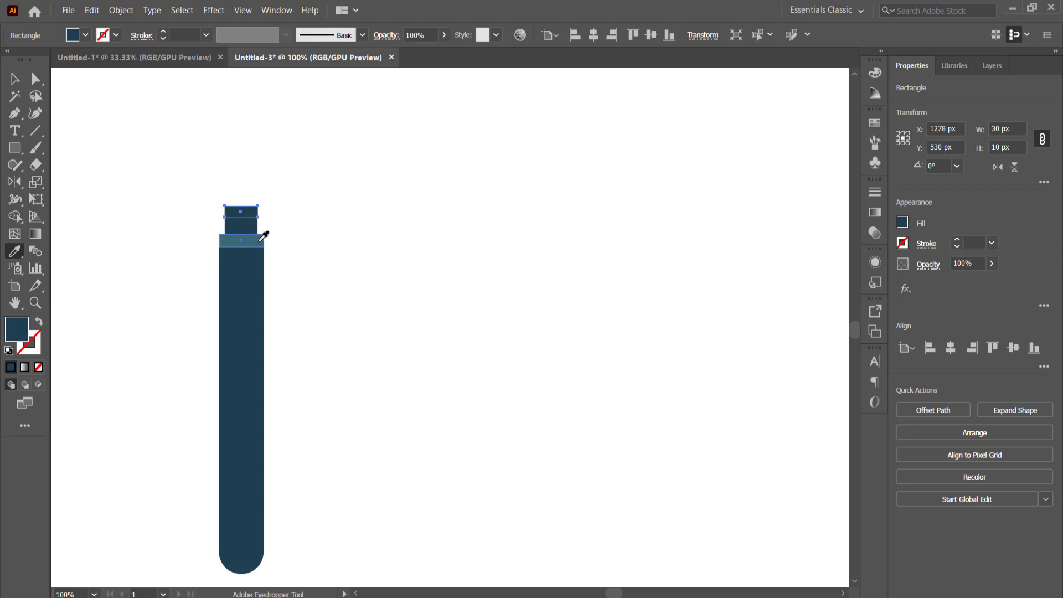
key("v")
left_click(116, 154)
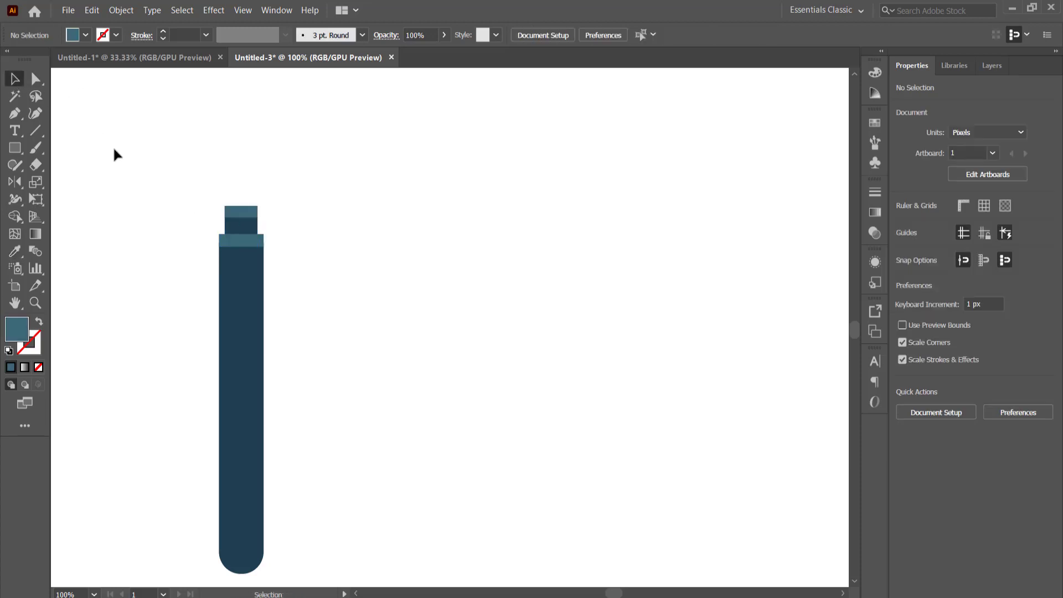
- Draw a 330 × 330 px pale-blue circle with the Ellipse Tool, centred above the handle
left_click_drag(140, 188, 328, 188)
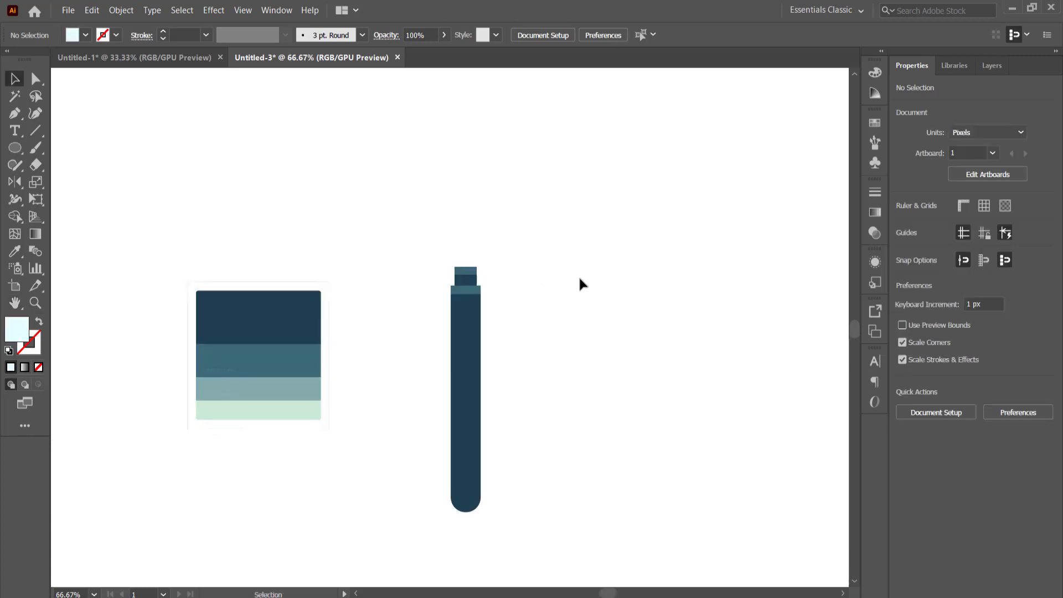
scroll(631, 299, "up", 1)
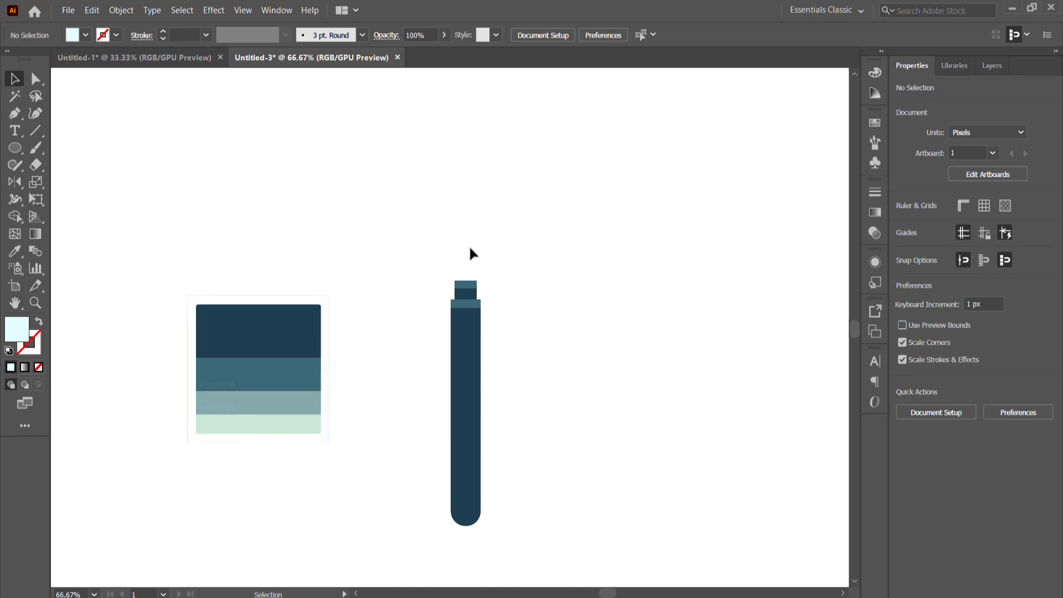
left_click(17, 153)
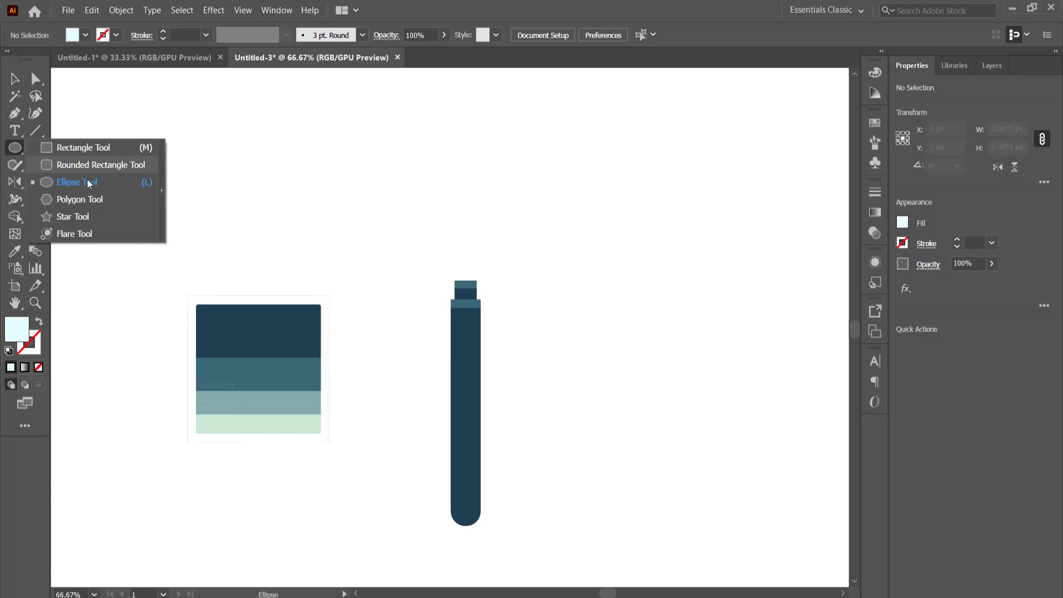
left_click(88, 184)
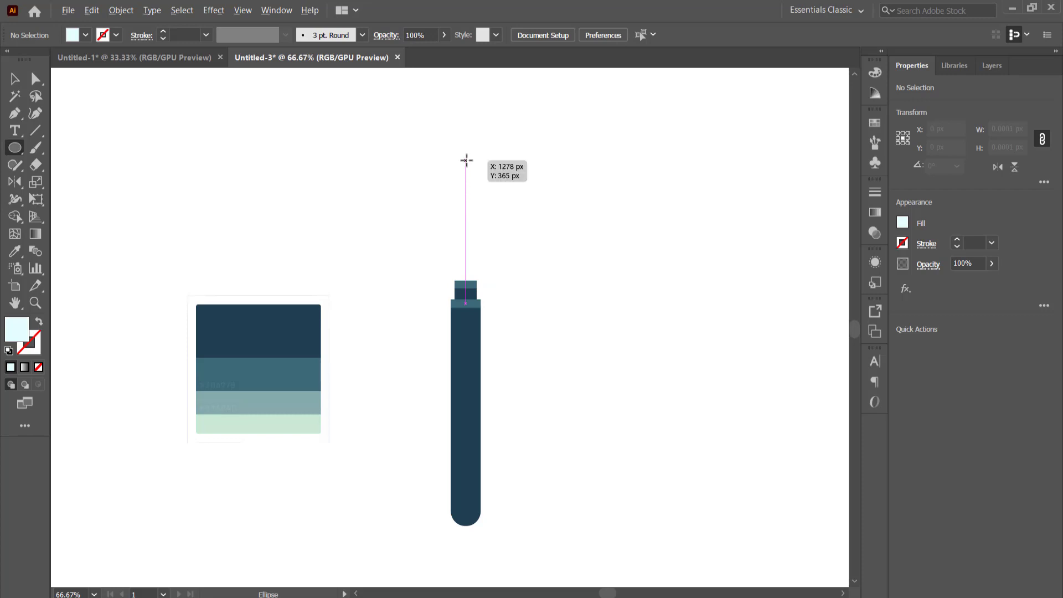
left_click_drag(467, 160, 554, 284)
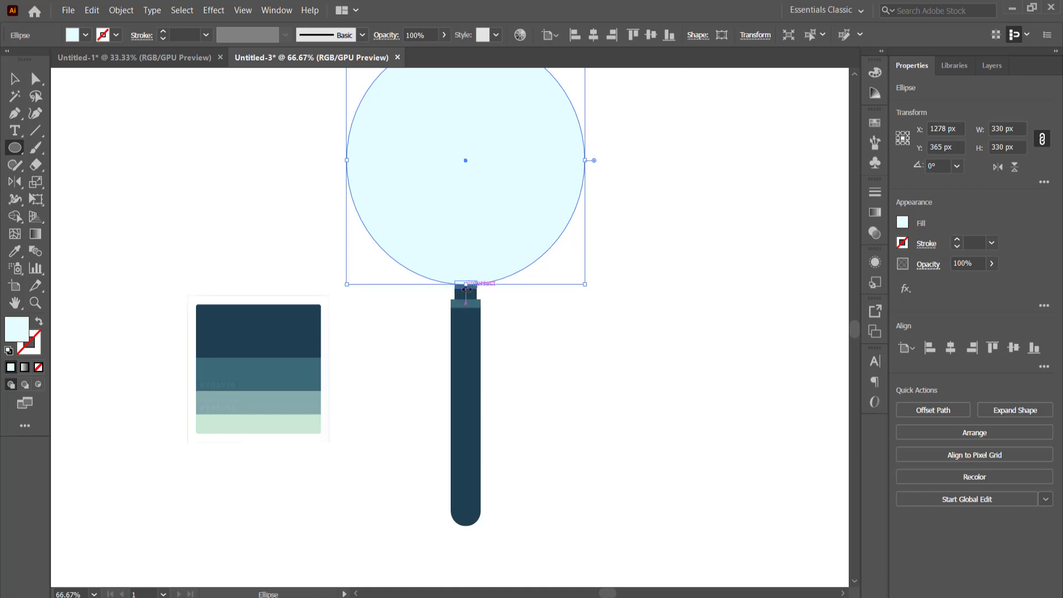
- Fill the lens circle with the palette's dark blue
key("i")
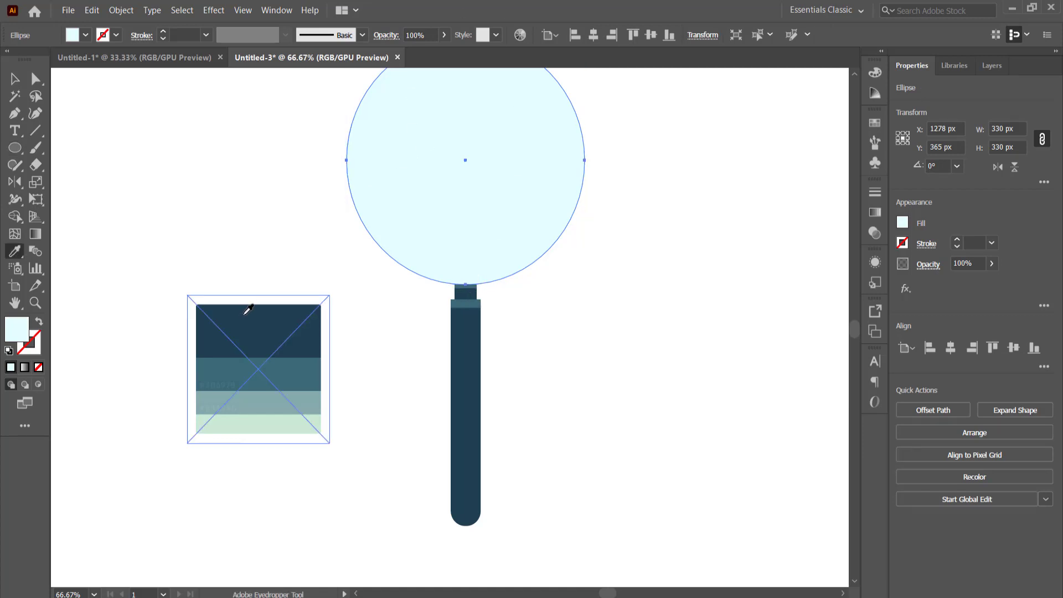
left_click(249, 308)
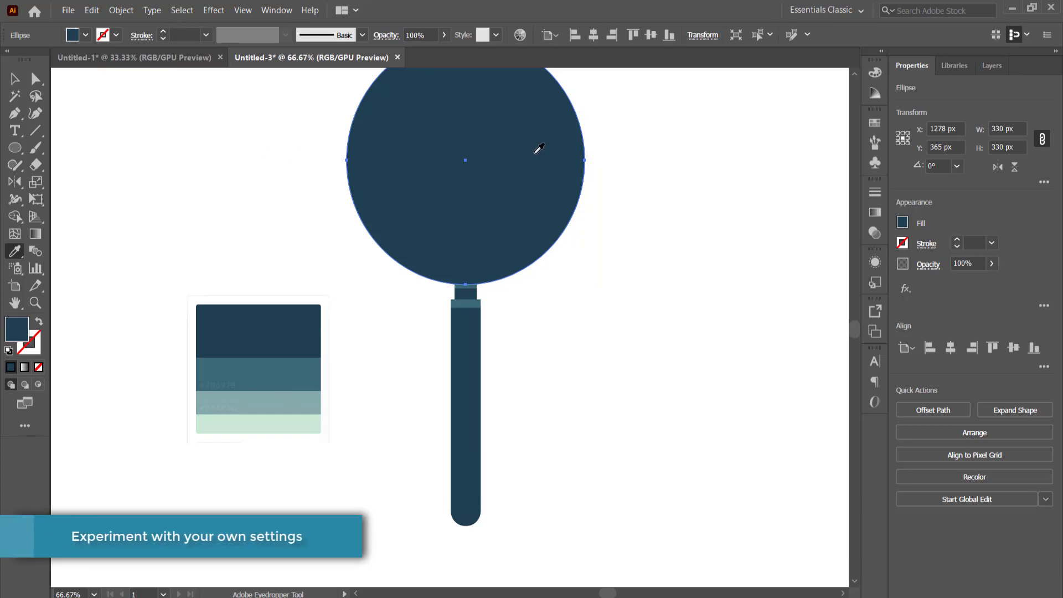
key("v")
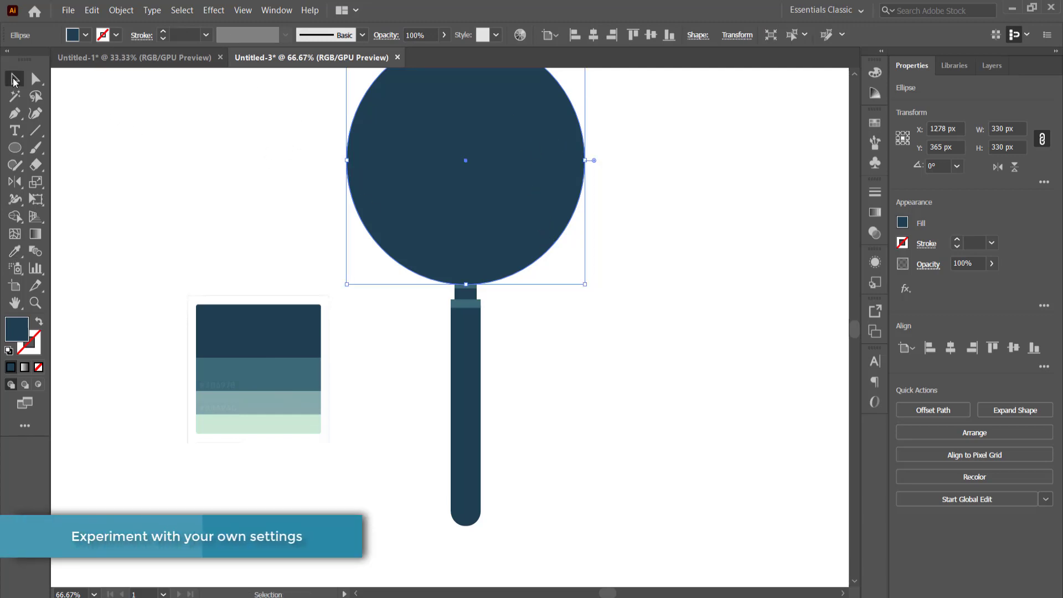
- Inset a -8 px Offset Path circle inside the lens and fill it with teal
left_click(122, 11)
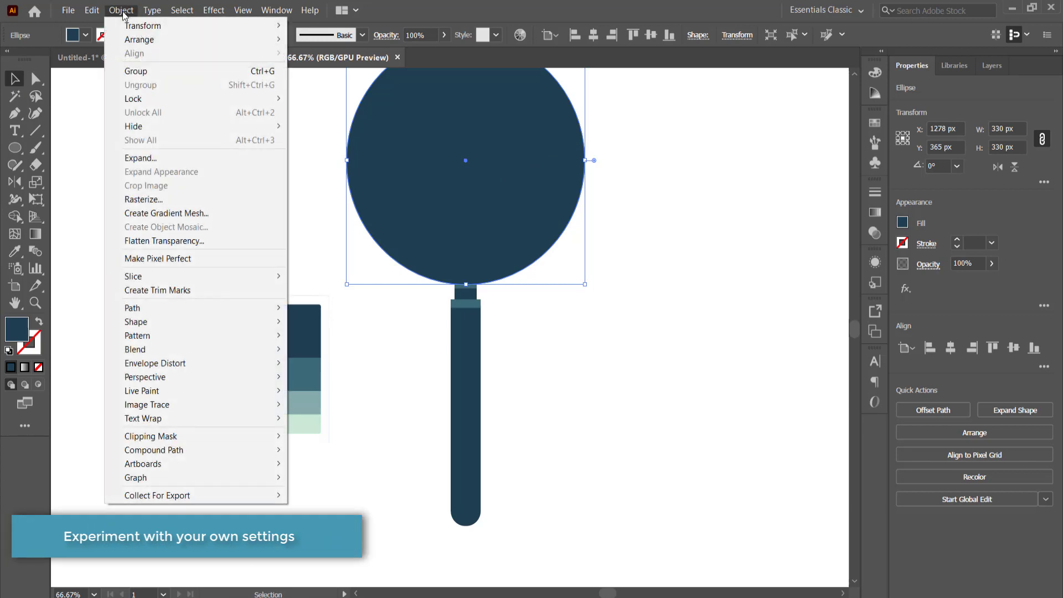
mouse_move(168, 310)
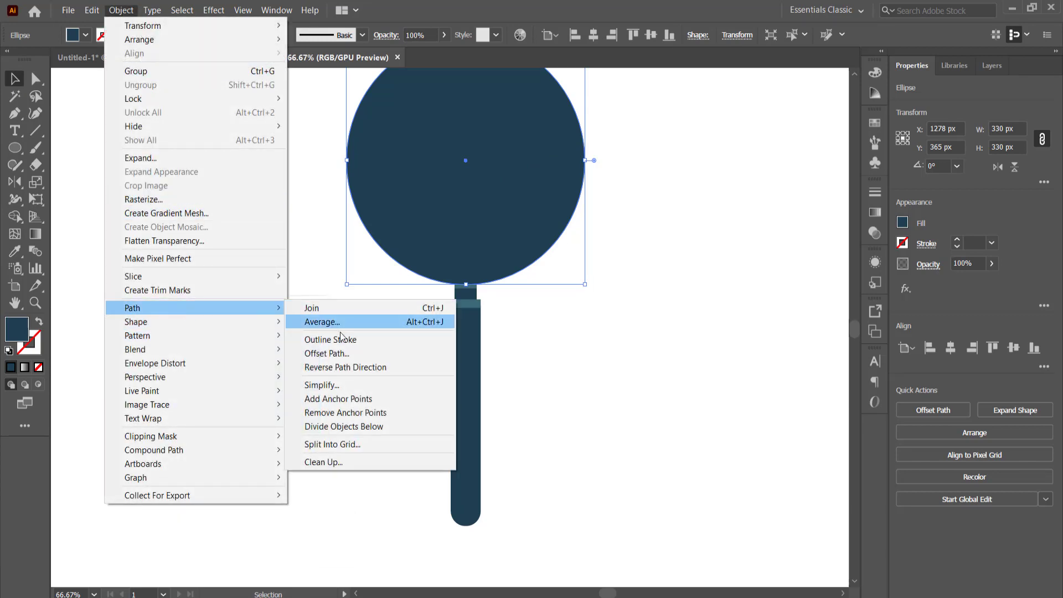
left_click(334, 358)
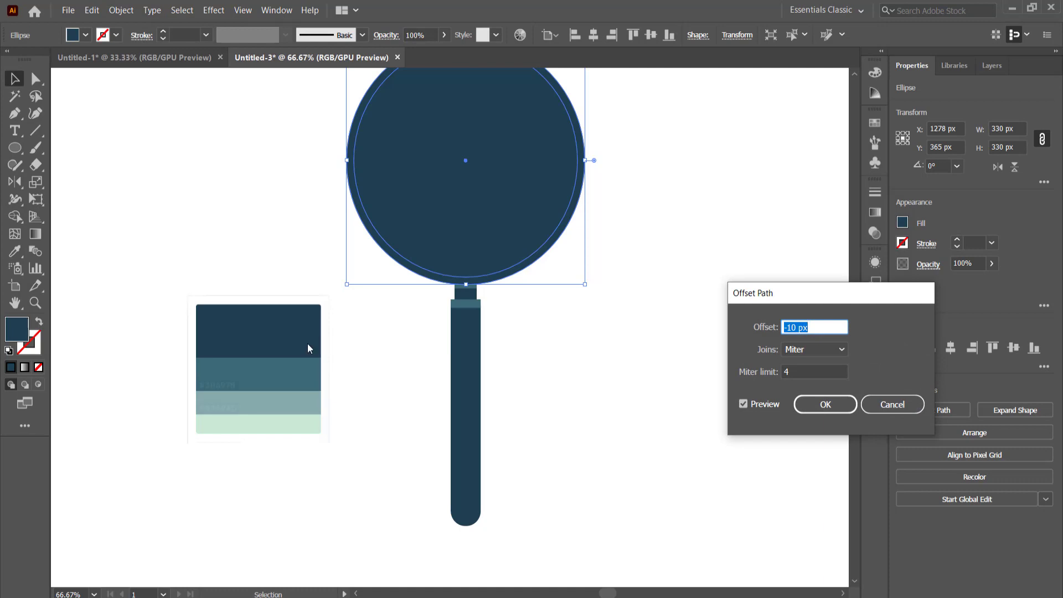
left_click(796, 329)
key("BackSpace")
key("BackSpace")
type("8")
left_click(822, 409)
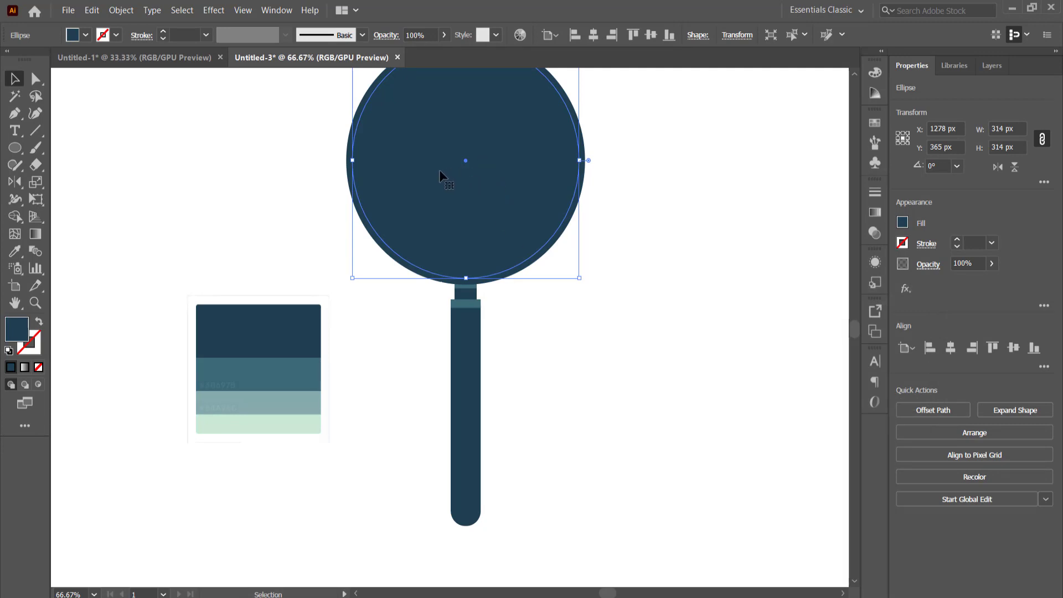
key("i")
left_click(304, 367)
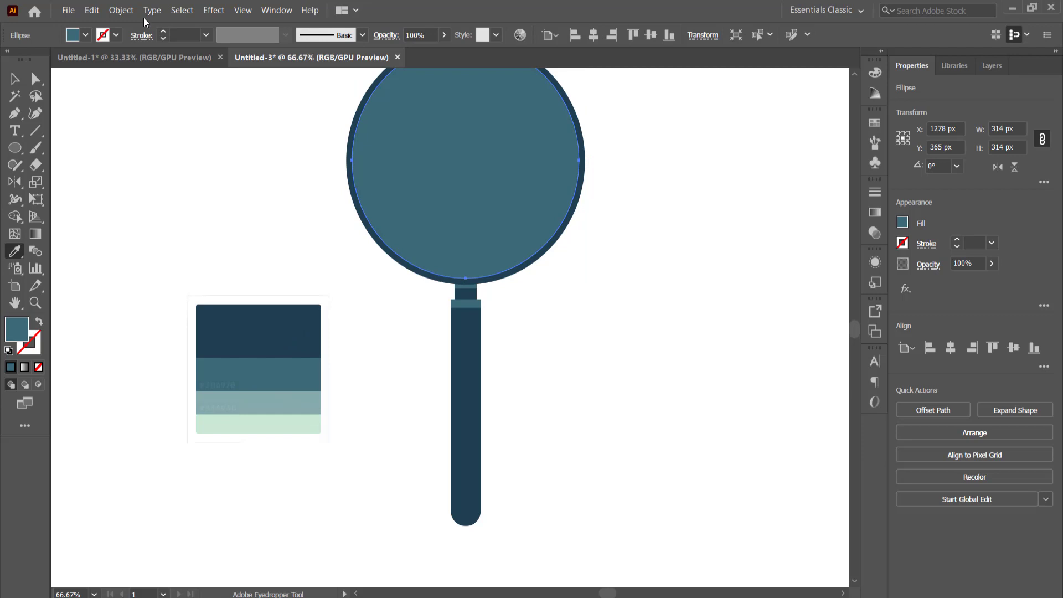
- Apply another -8 px Offset Path to create a 298 px inner circle
left_click(120, 10)
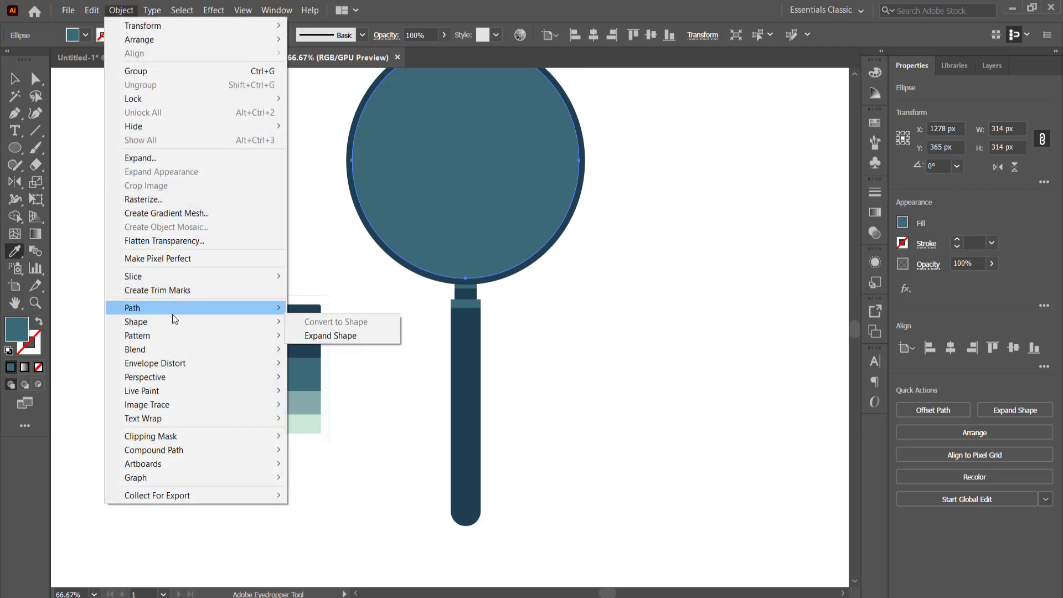
mouse_move(171, 311)
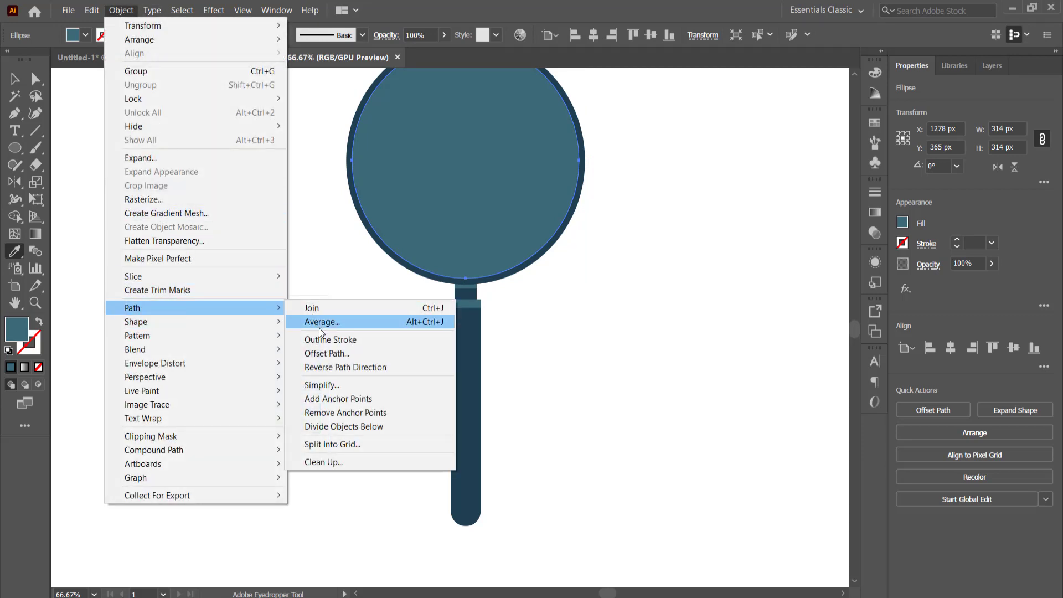
left_click(338, 354)
left_click(825, 405)
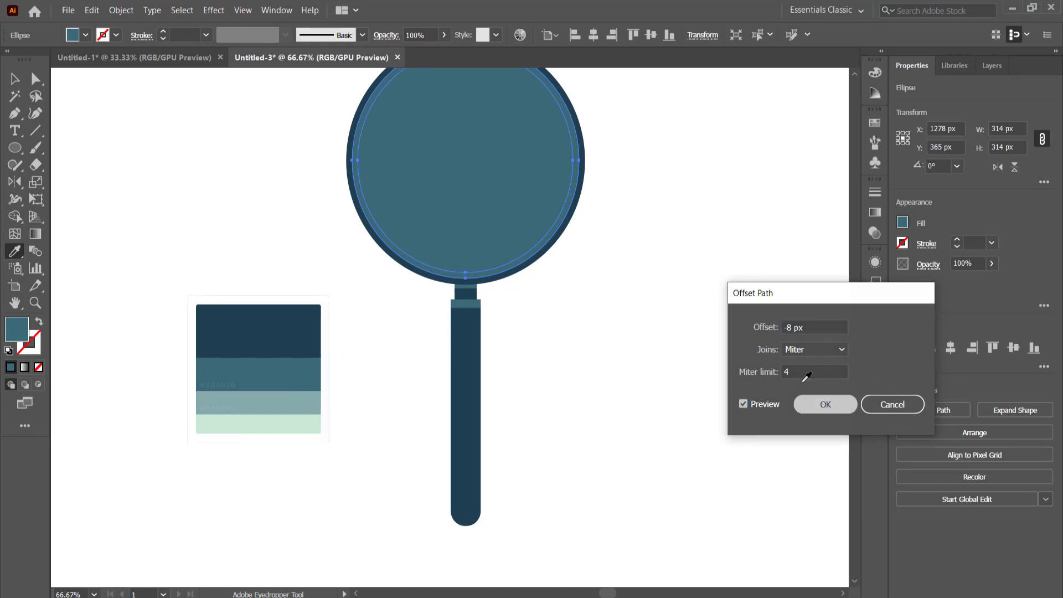
- Fill the inner circle with pale F3FDFF and deselect it
double_click(22, 334)
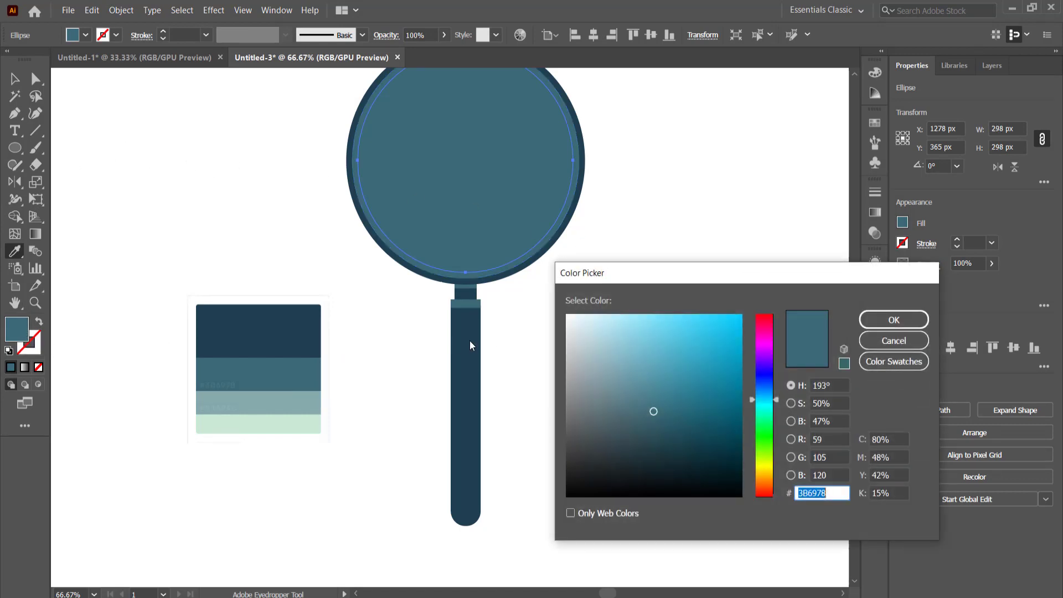
mouse_move(637, 380)
left_mouse_down()
mouse_move(573, 315)
mouse_move(576, 298)
left_mouse_up()
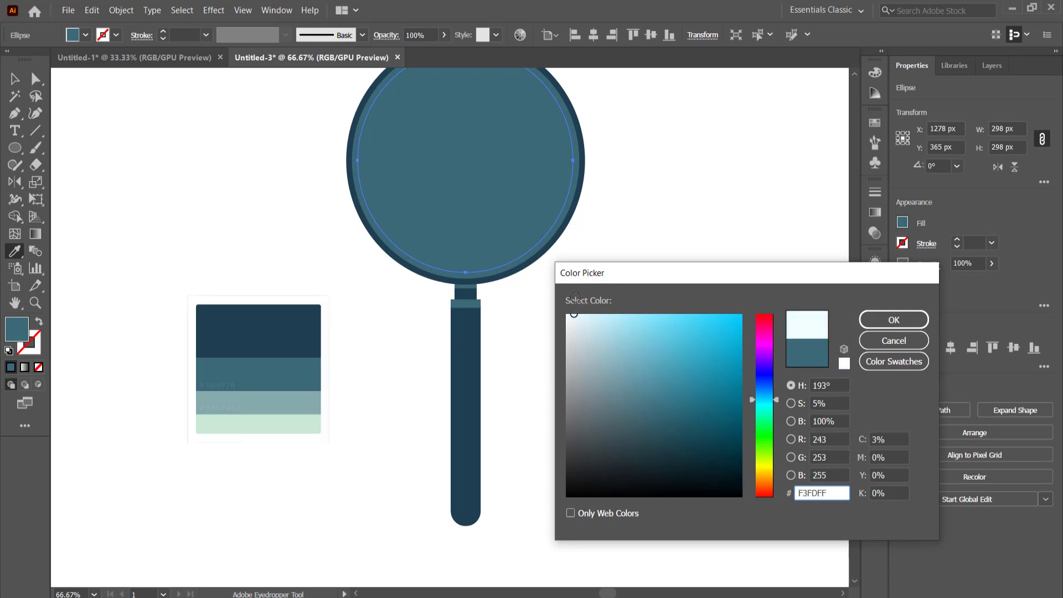
left_click(883, 320)
left_click(15, 79)
left_click(671, 208)
scroll(669, 204, "down", 1, "alt")
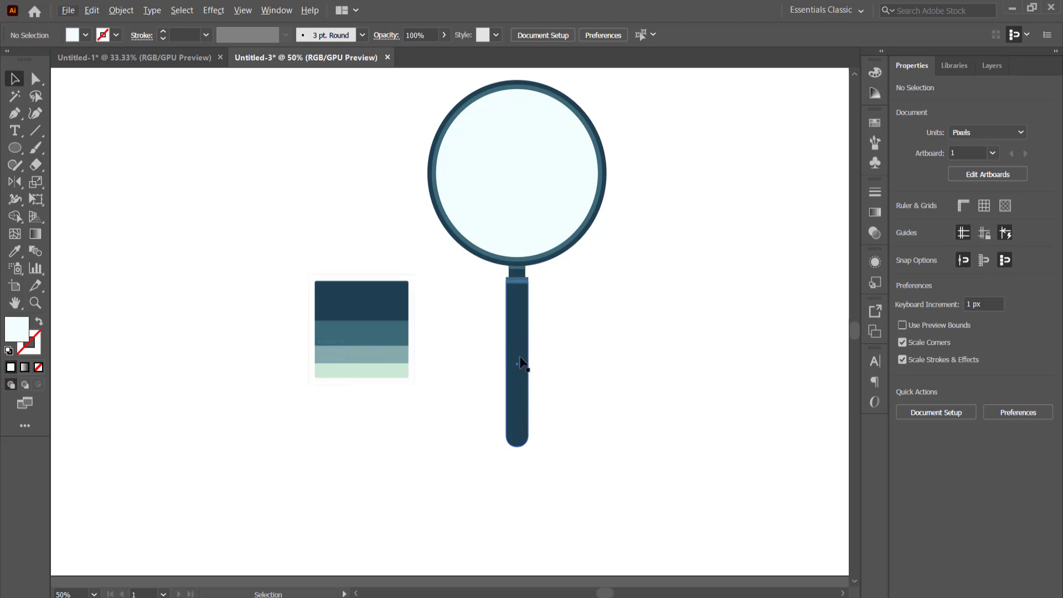
- Draw a thin white rounded bar, place it on the dark-blue handle and narrow it to 6 px
left_click_drag(15, 147, 94, 164)
left_click_drag(571, 329, 577, 440)
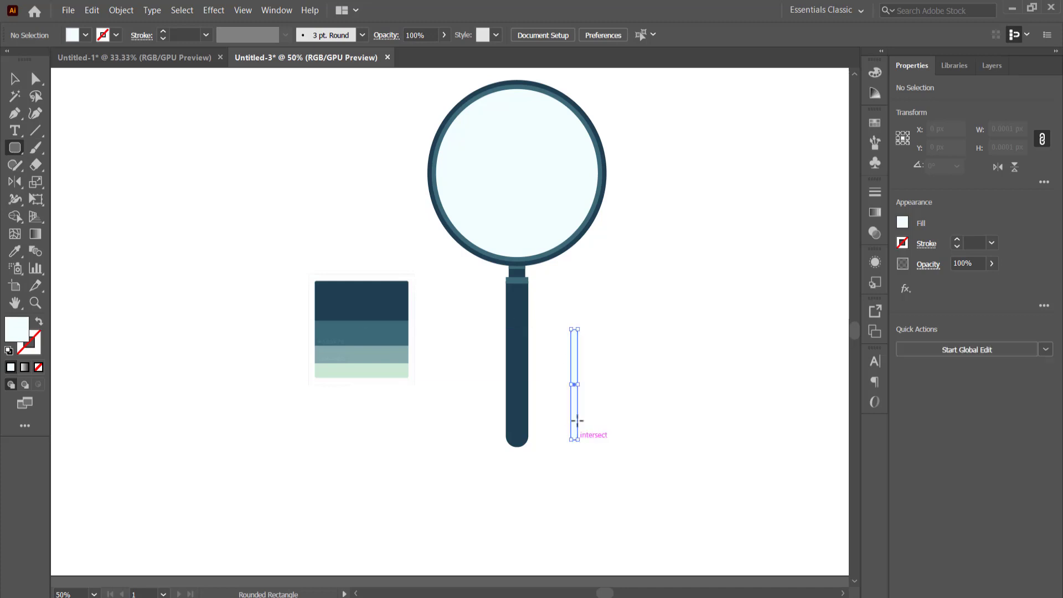
key("v")
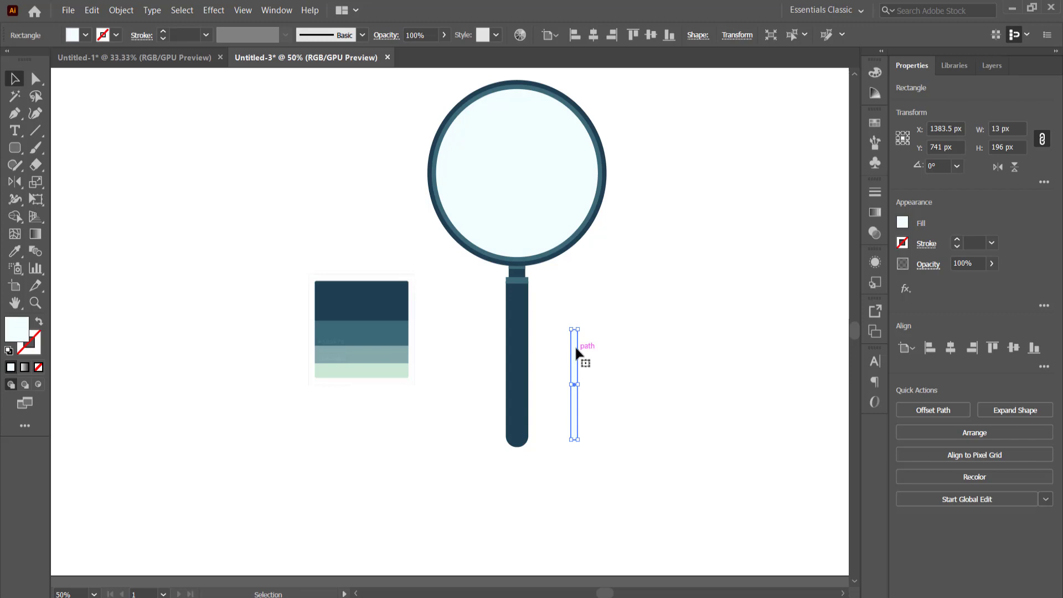
left_click_drag(577, 351, 523, 350)
scroll(523, 350, "up", 2)
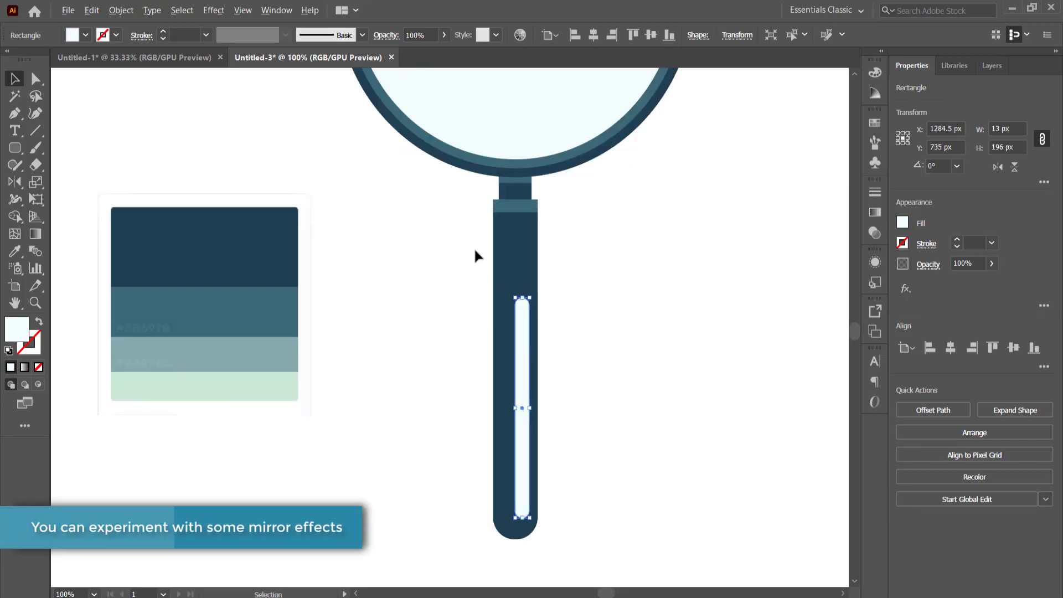
left_click_drag(517, 409, 521, 409)
left_click(609, 299)
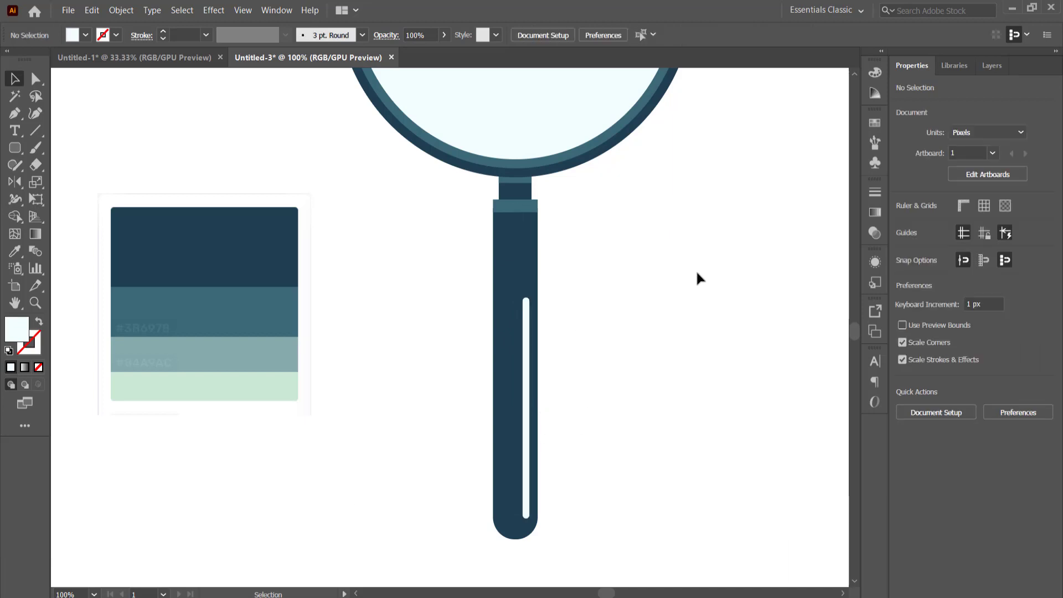
scroll(637, 273, "down", 1)
scroll(667, 275, "down", 1)
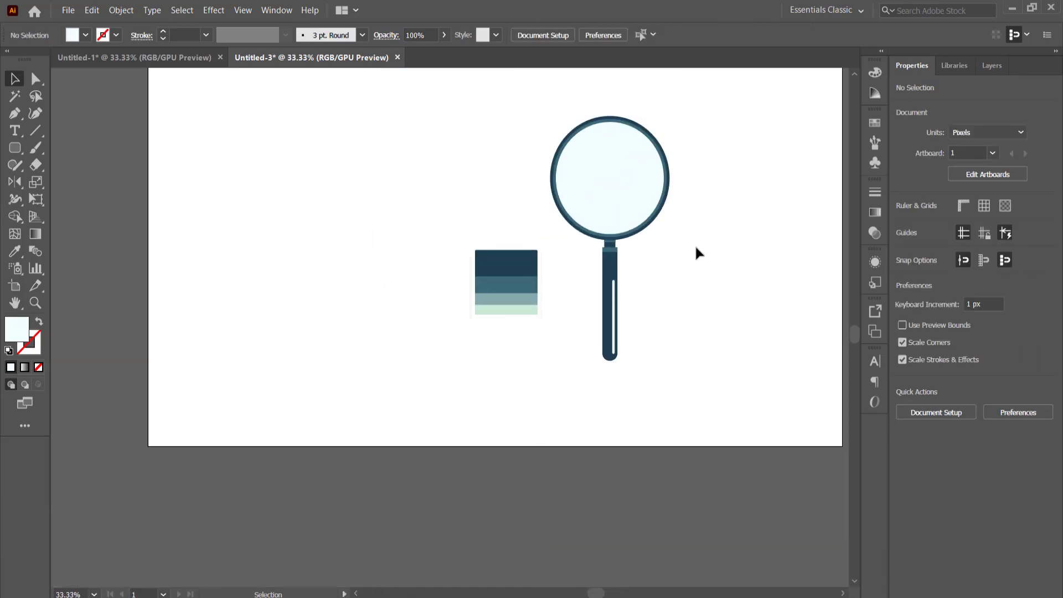
left_click_drag(637, 251, 468, 285)
scroll(499, 271, "up", 1)
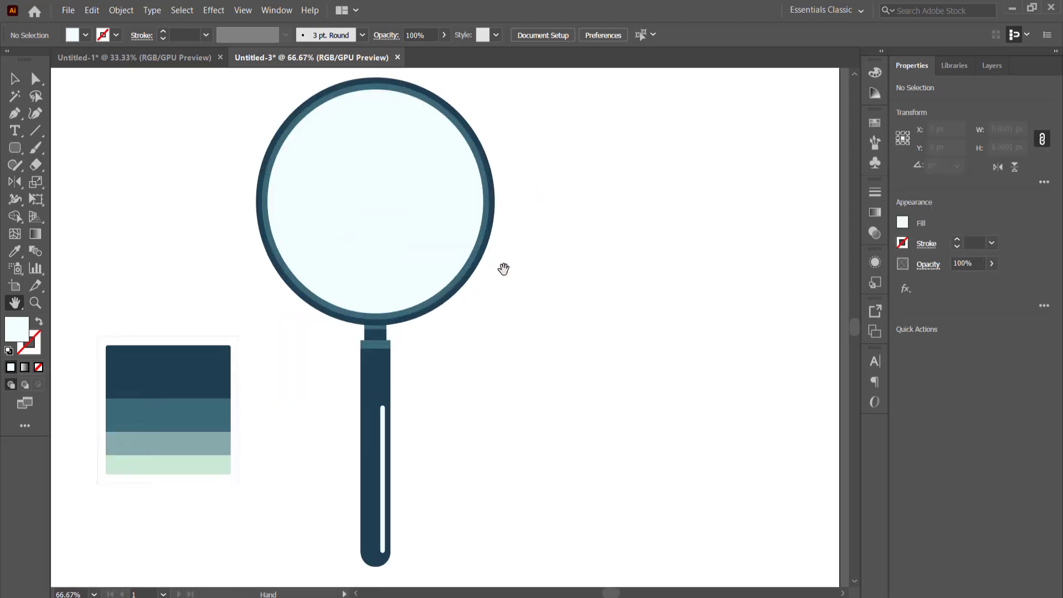